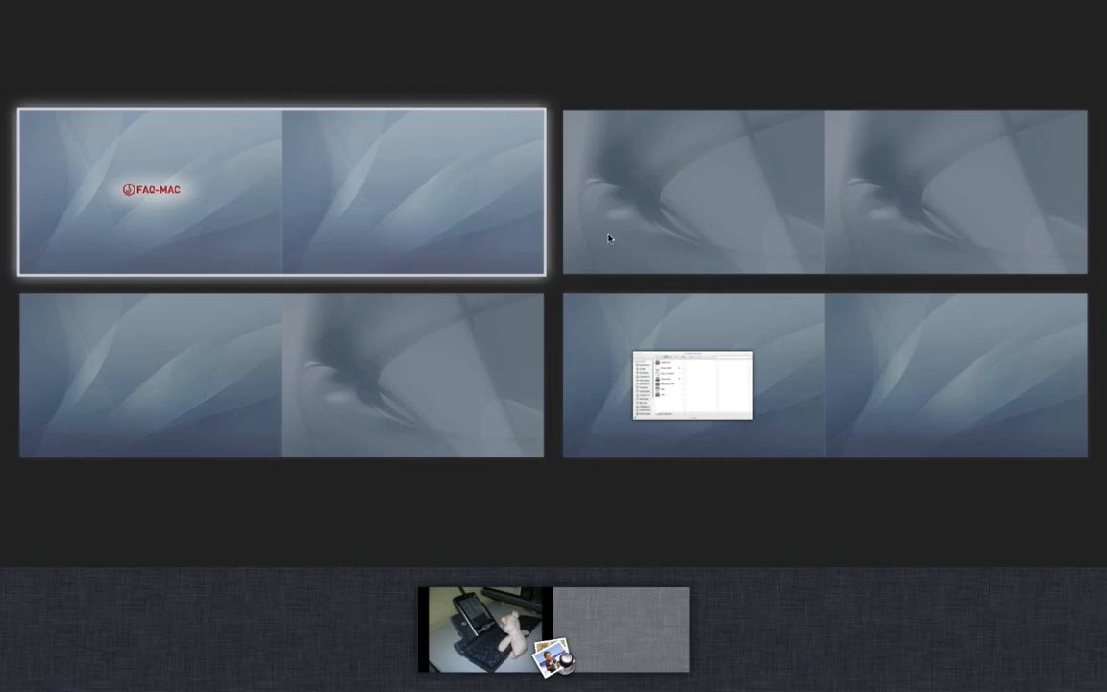
Switch to the full-screen Vista Previa space from the overview grid and return to Escritorio 1.
{"action": "left_click", "coordinate": [469, 589]}
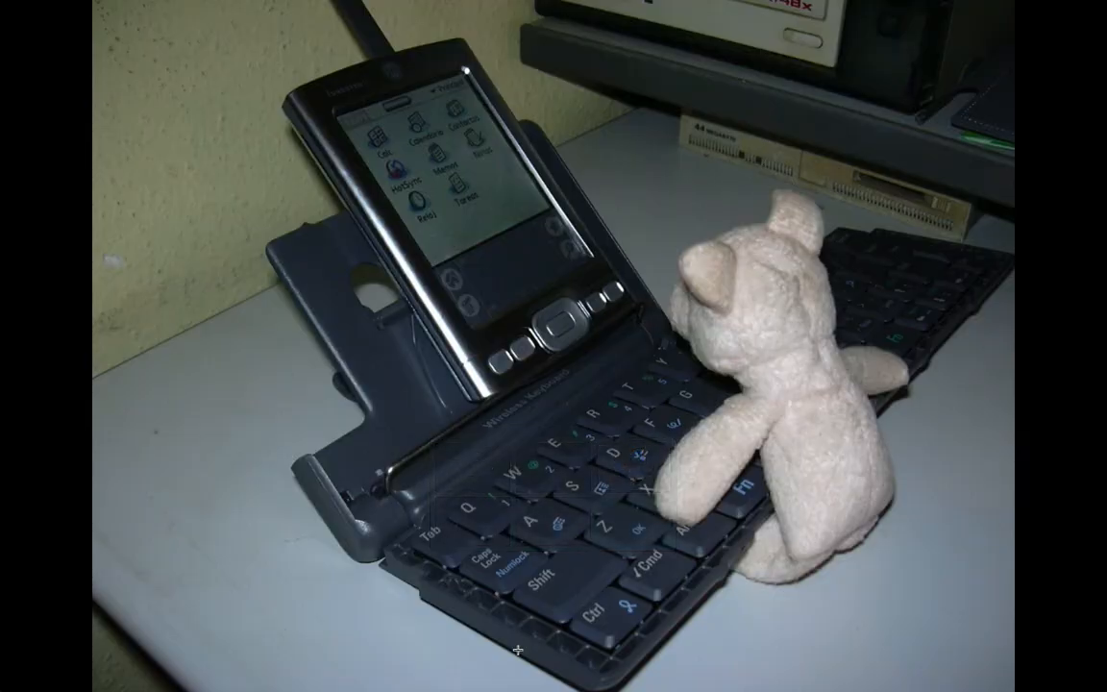
{"action": "key", "text": "F8"}
{"action": "key", "text": "F8"}
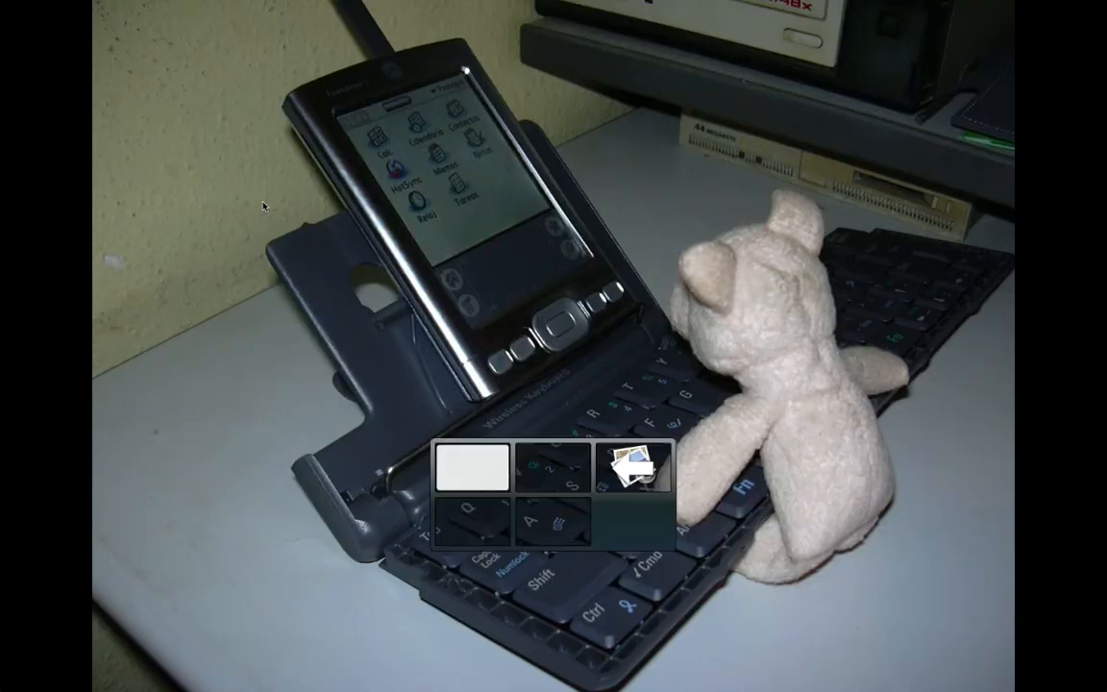
{"action": "key", "text": "ctrl+1"}
View the spaces in Mission Control, compare them with the TotalSpaces overview grid, and return to Escritorio 1.
{"action": "key", "text": "F8"}
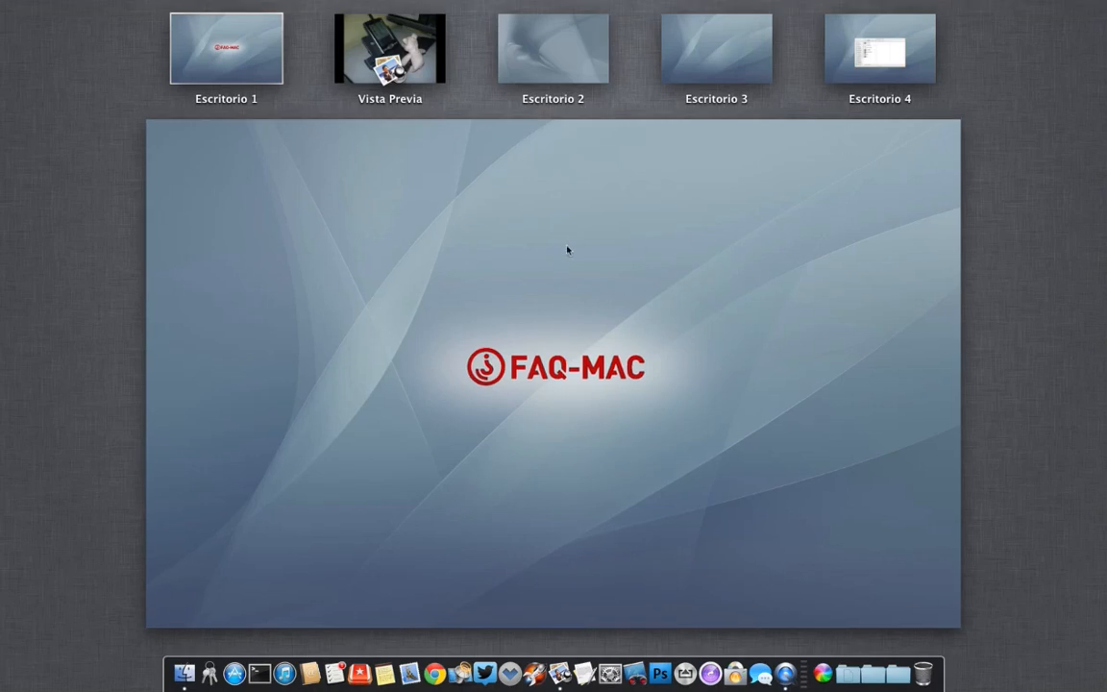
{"action": "key", "text": "F8"}
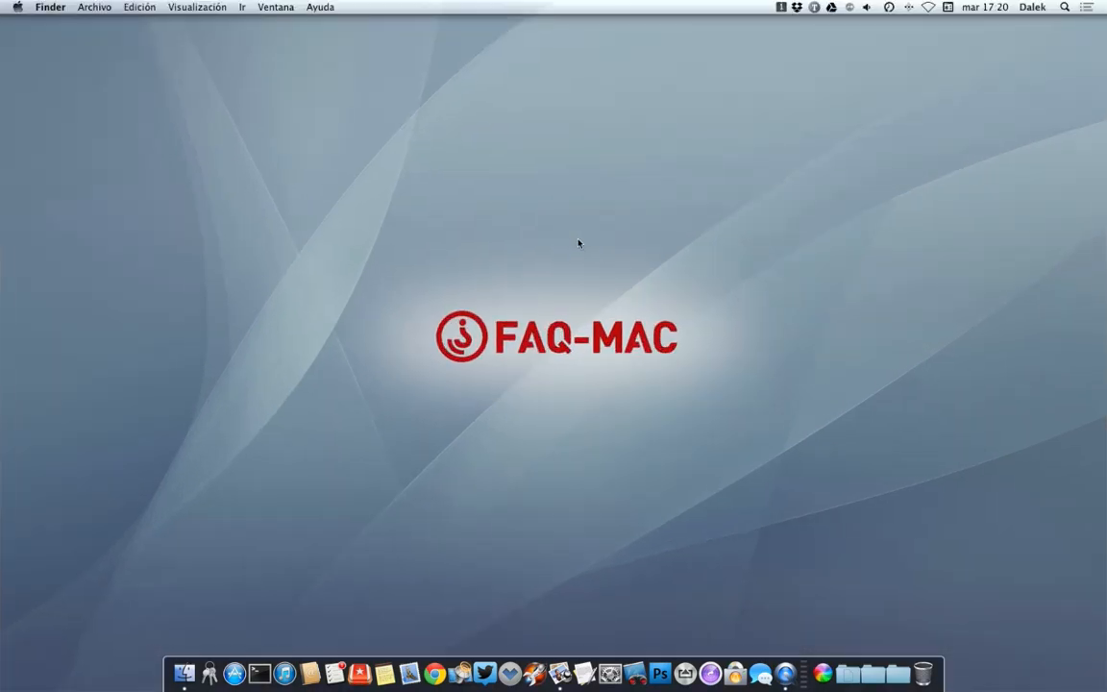
{"action": "key", "text": "F8"}
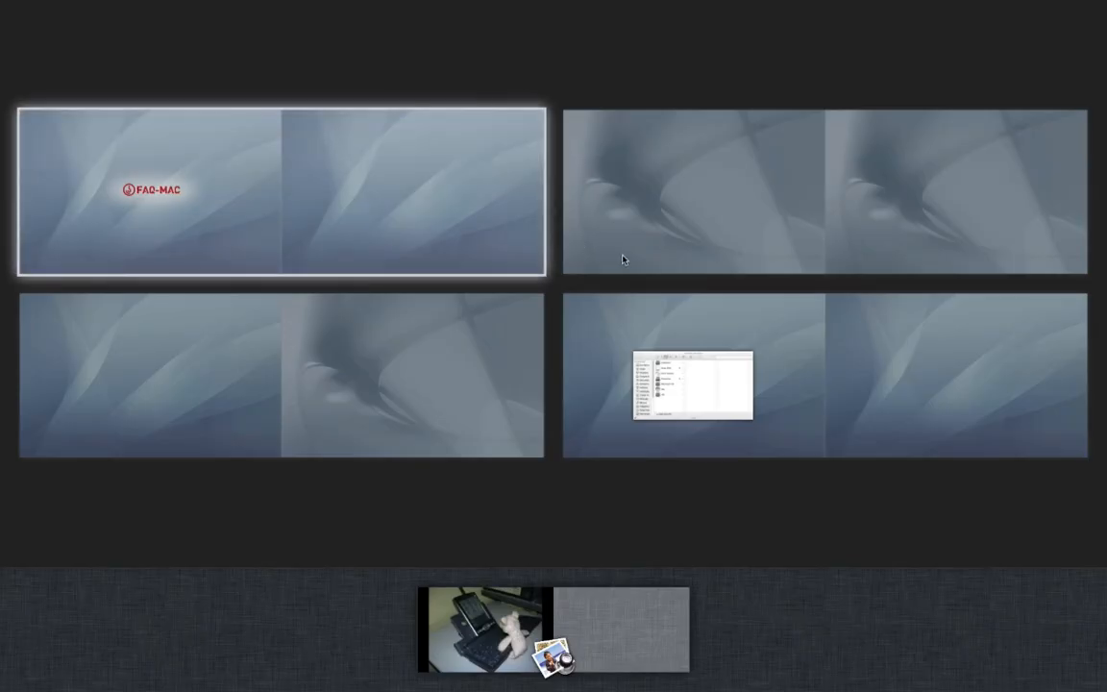
{"action": "left_click", "coordinate": [533, 259]}
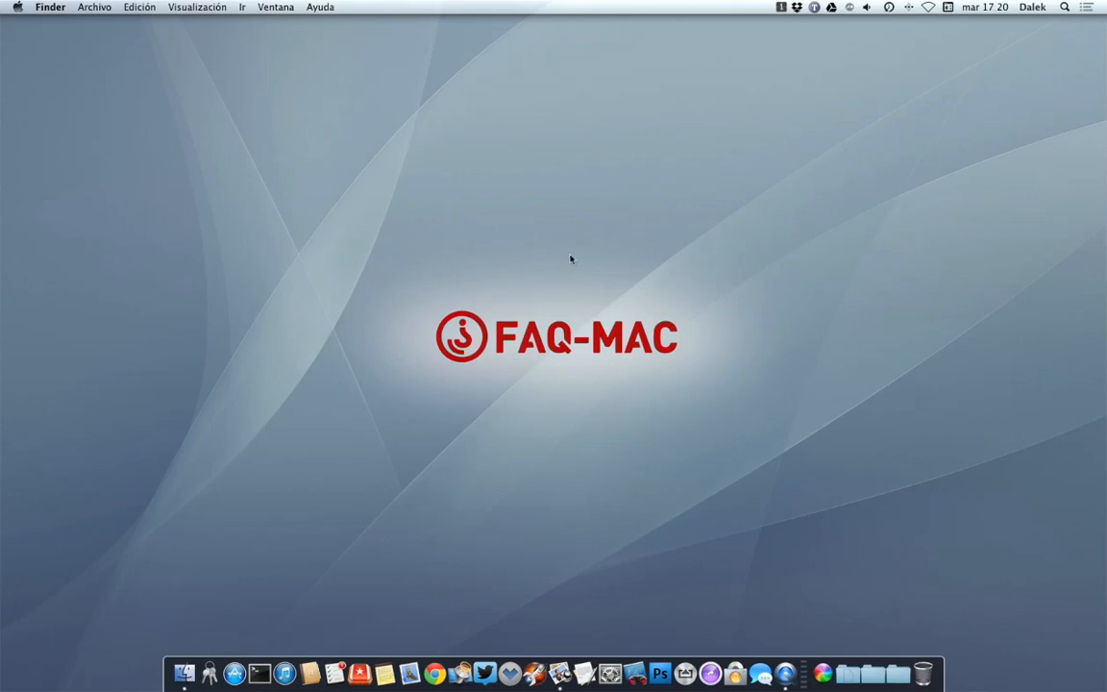
Move the Finder window from Escritorio 4 to Escritorio 1 through Mission Control.
{"action": "key", "text": "ctrl+Up"}
{"action": "left_click_drag", "start_coordinate": [878, 68], "coordinate": [792, 92]}
{"action": "left_click", "coordinate": [752, 56]}
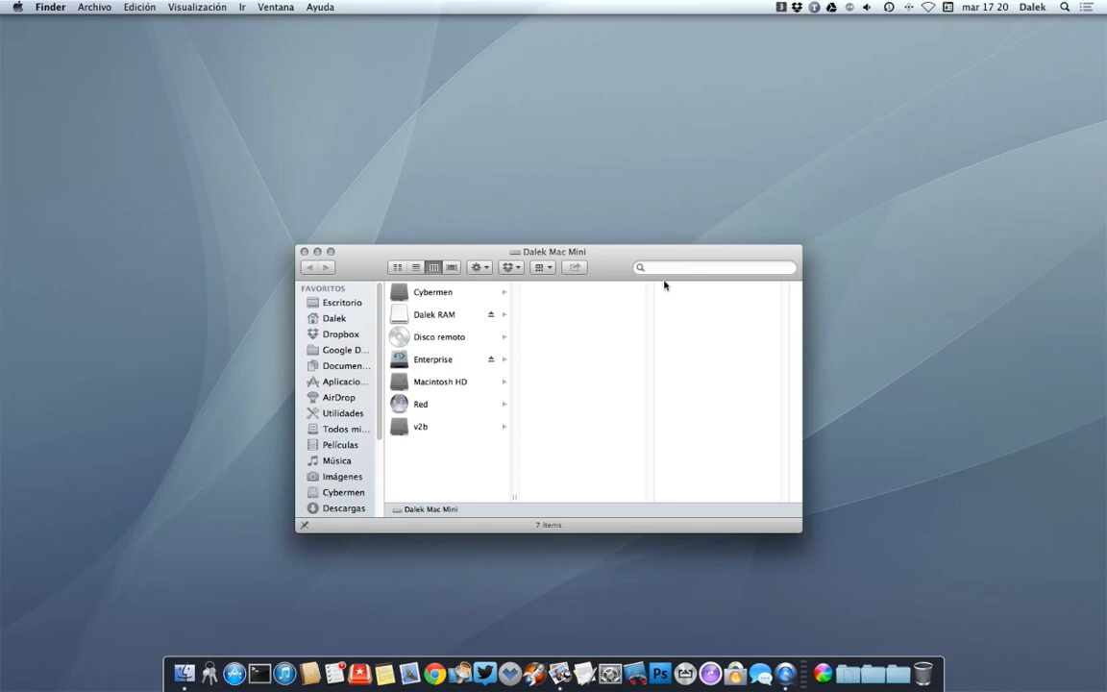
{"action": "key", "text": "ctrl+Up"}
{"action": "left_click_drag", "start_coordinate": [553, 250], "coordinate": [227, 54]}
{"action": "left_click", "coordinate": [226, 53]}
{"action": "key", "text": "ctrl+Up"}
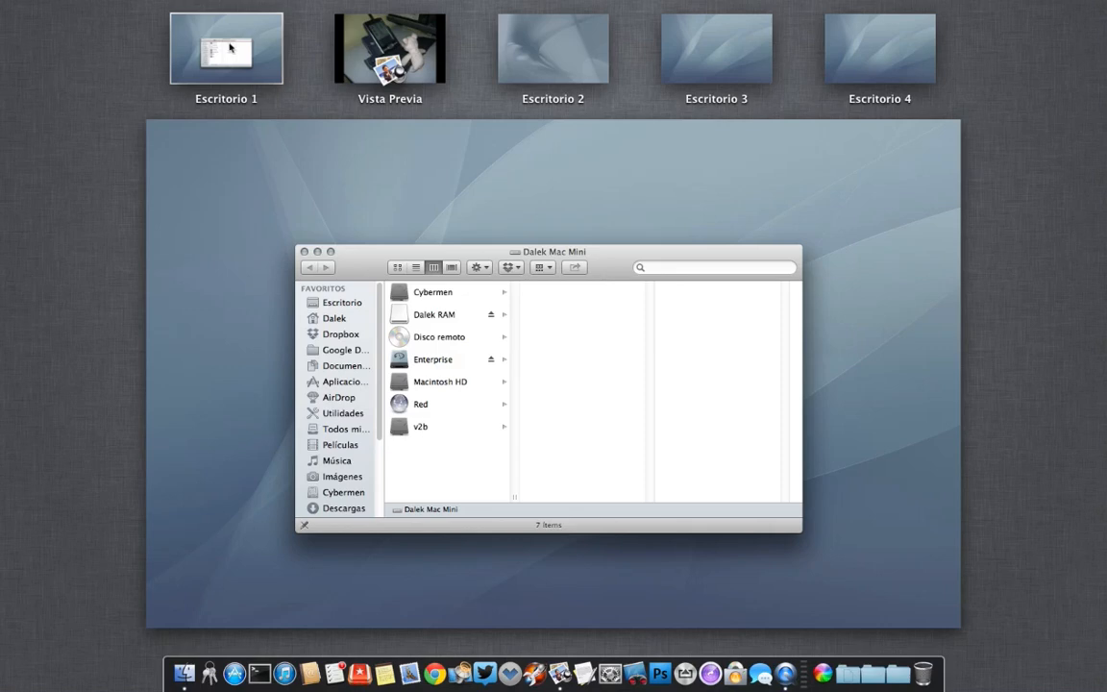
Switch to Escritorio 2 through Mission Control and back to Escritorio 1.
{"action": "left_click", "coordinate": [580, 79]}
{"action": "key", "text": "ctrl+Up"}
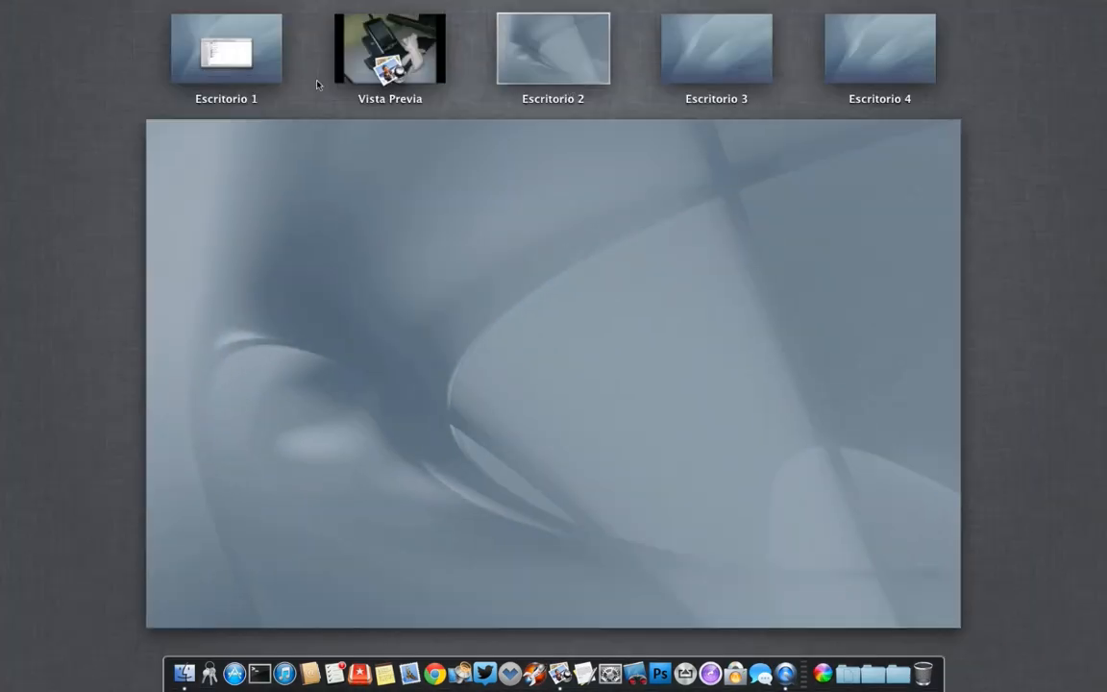
{"action": "left_click", "coordinate": [230, 55]}
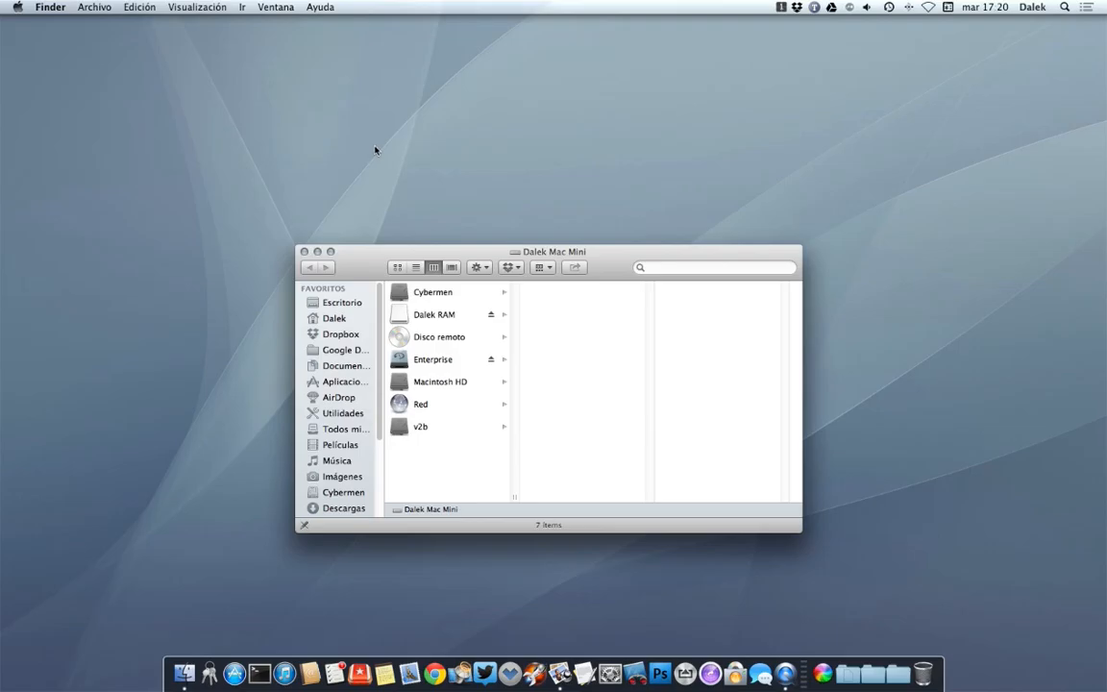
Reposition the Finder window within Escritorio 1 in the overview grid, check the grid again and return to that desktop.
{"action": "key", "text": "ctrl+Up"}
{"action": "left_click_drag", "start_coordinate": [164, 207], "coordinate": [153, 169]}
{"action": "left_click", "coordinate": [153, 169]}
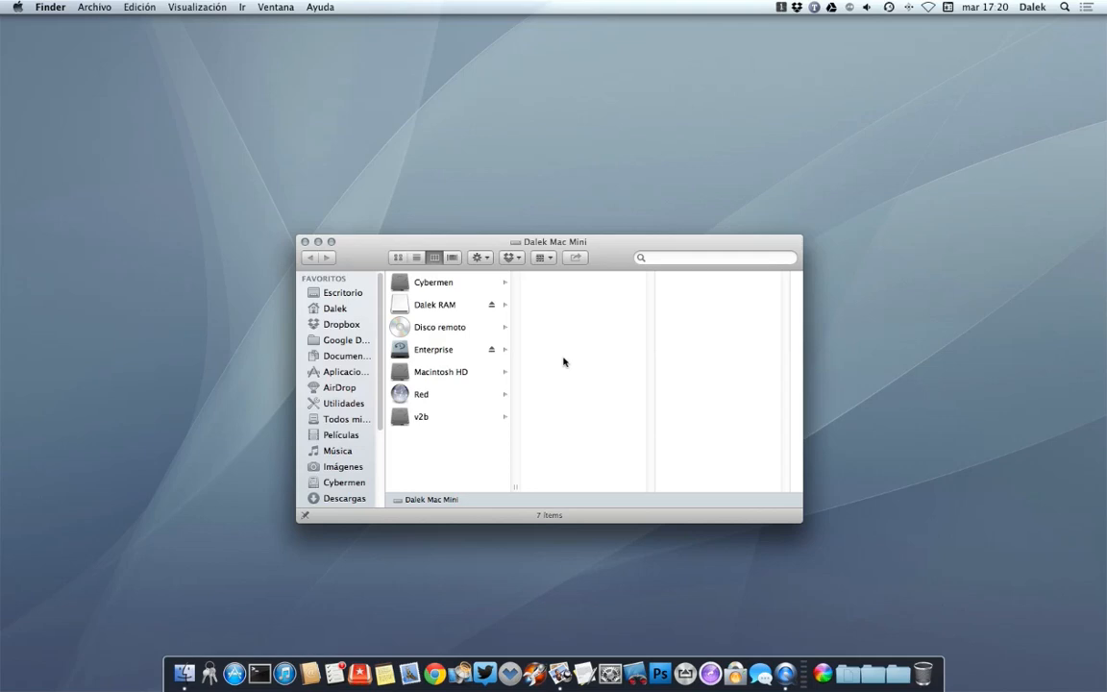
{"action": "key", "text": "ctrl+Up"}
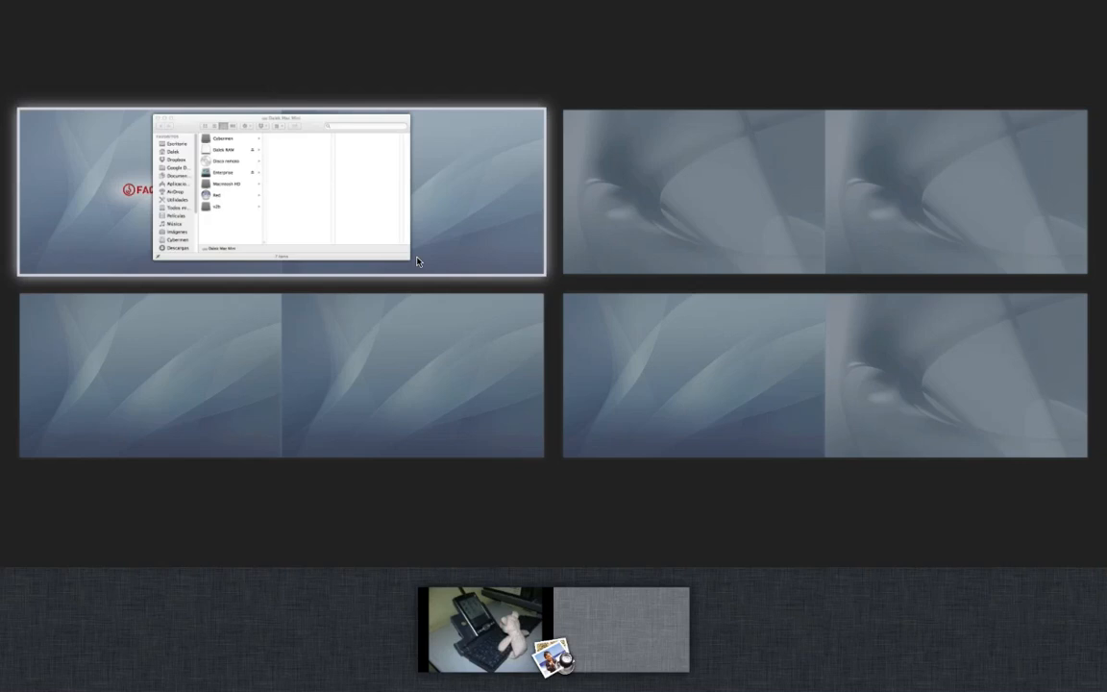
{"action": "left_click", "coordinate": [440, 245]}
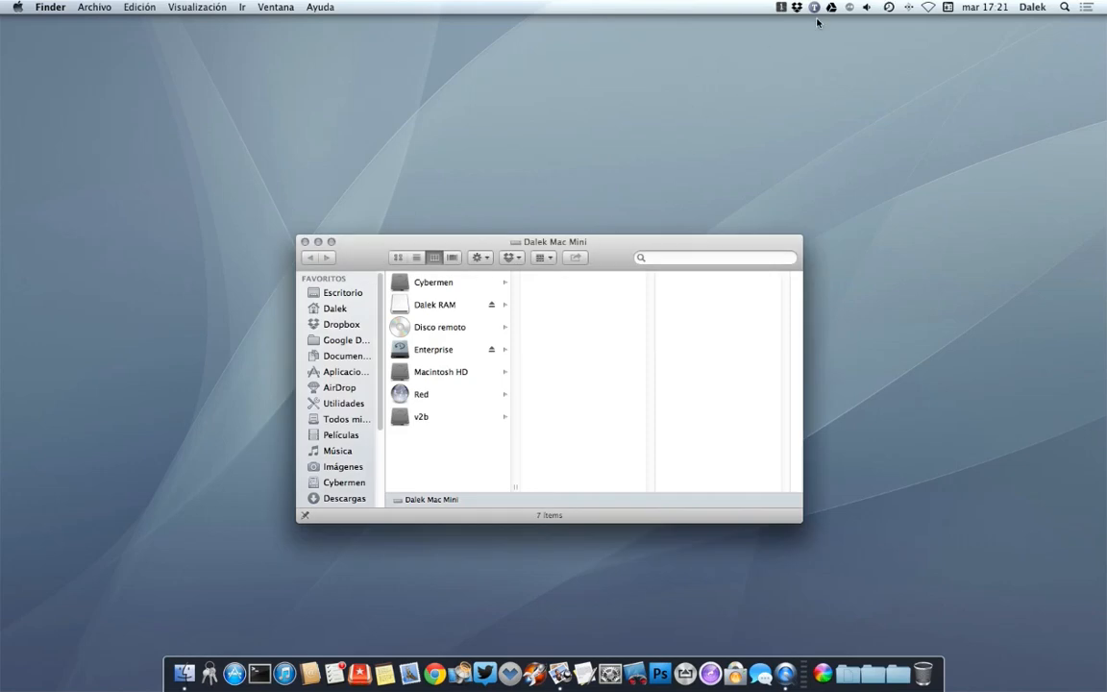
Check TotalSpaces for updates, close the Finder window and dismiss the update result.
{"action": "left_click", "coordinate": [782, 7]}
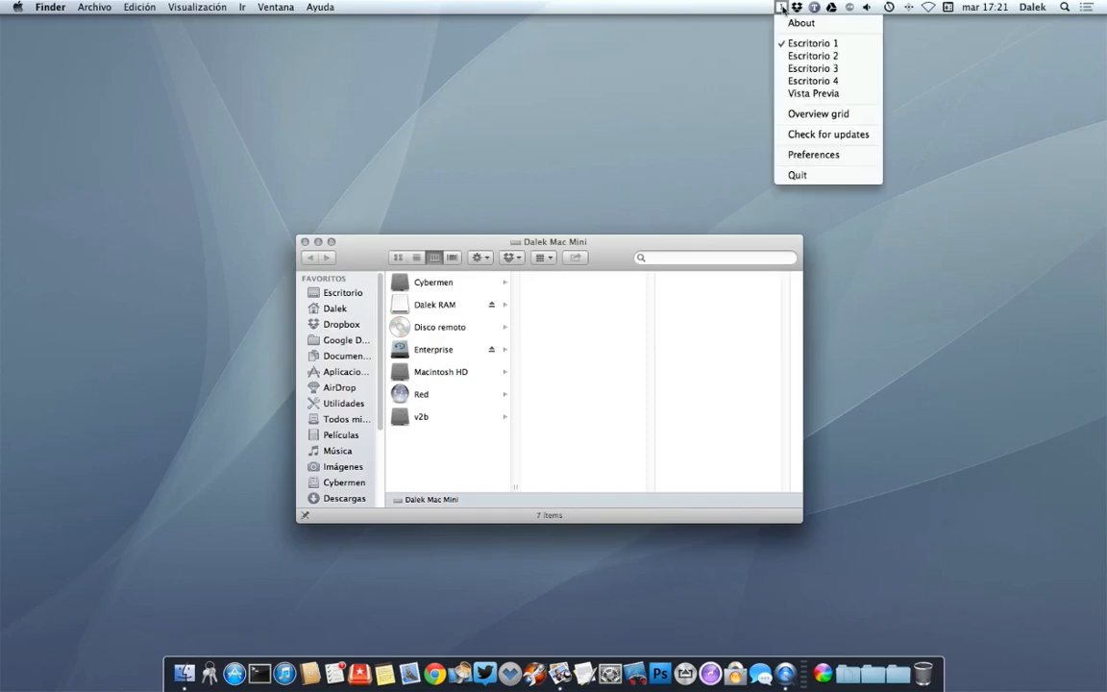
{"action": "left_click", "coordinate": [815, 137]}
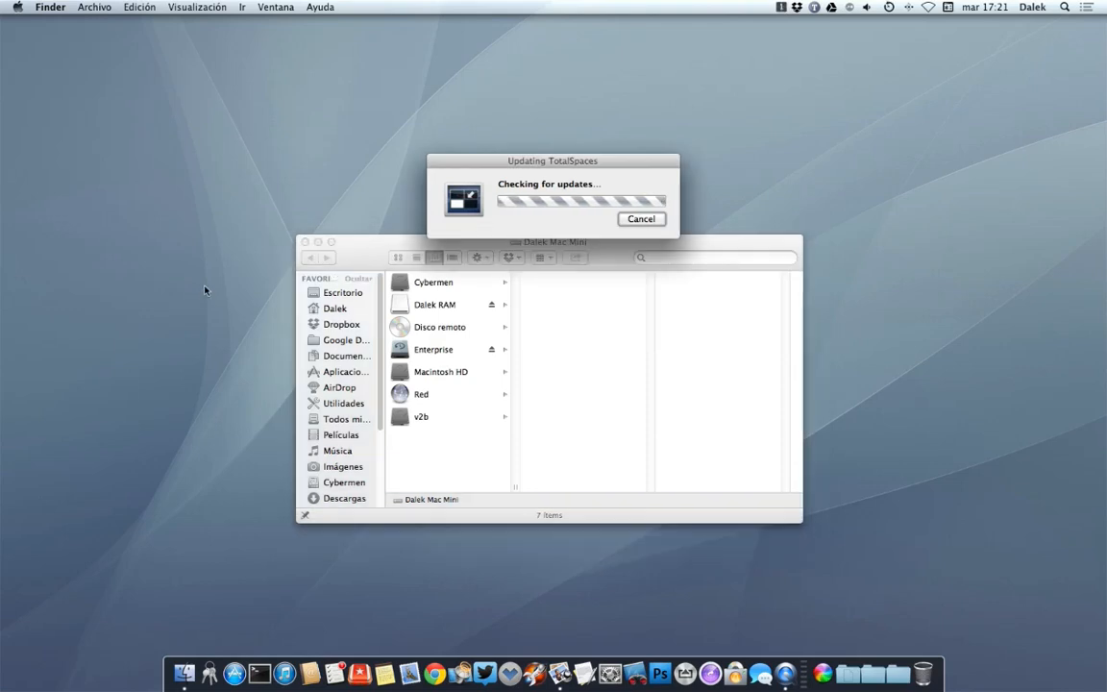
{"action": "left_click", "coordinate": [305, 242]}
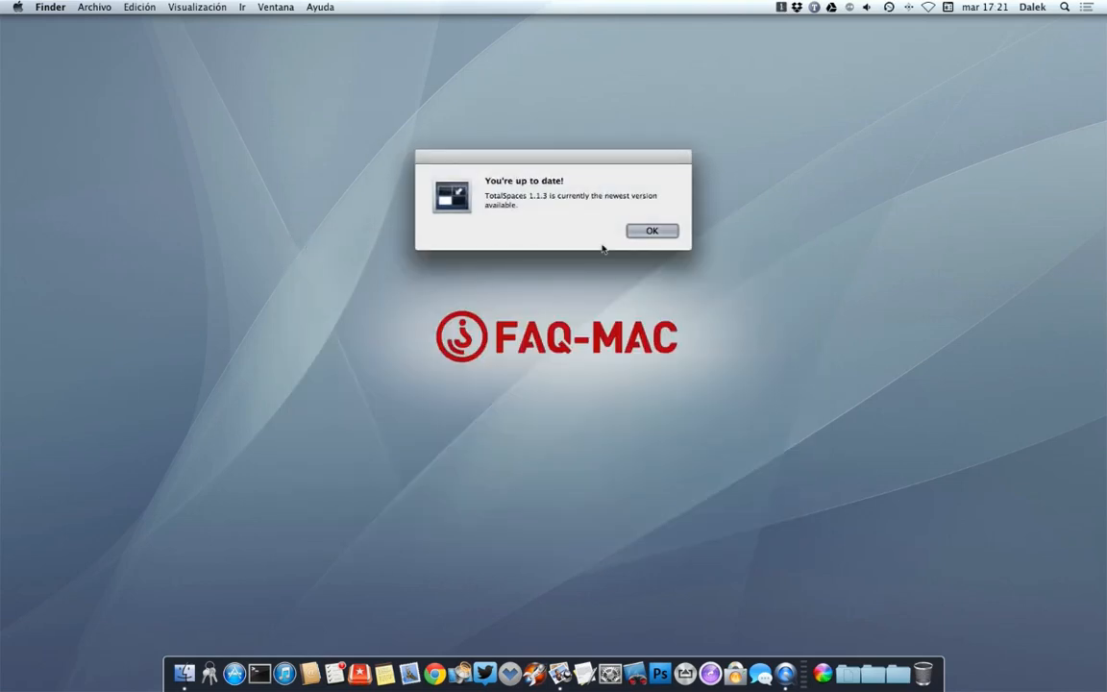
{"action": "left_click", "coordinate": [651, 230]}
Open the TotalSpaces preferences at the General settings.
{"action": "left_click", "coordinate": [782, 7]}
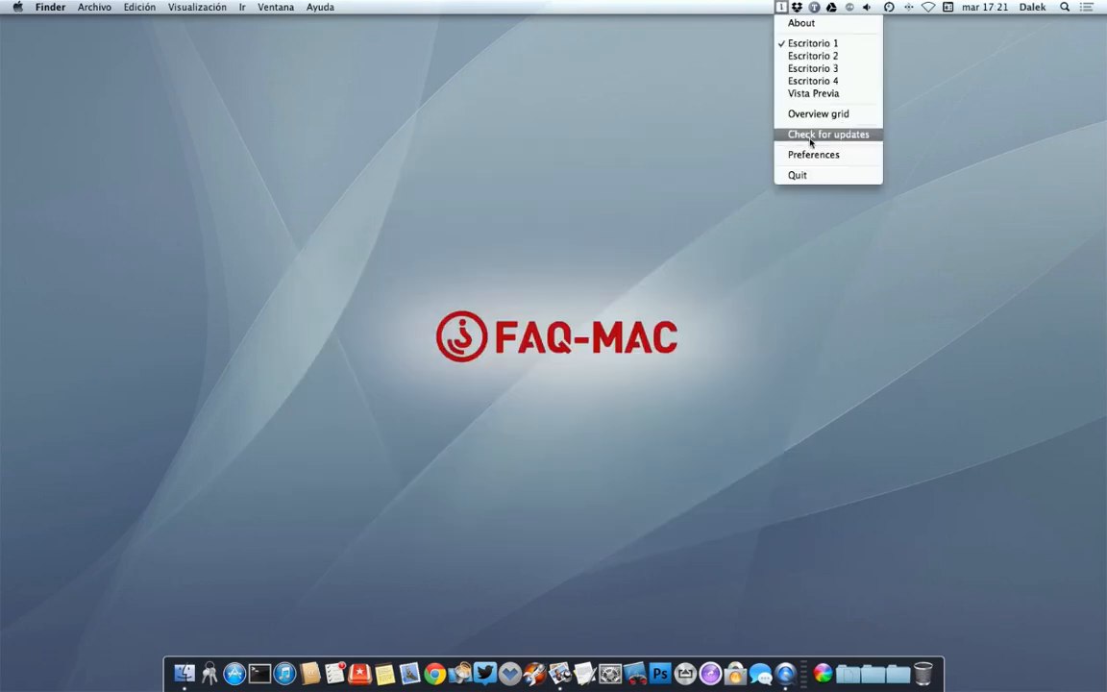
{"action": "left_click", "coordinate": [814, 154]}
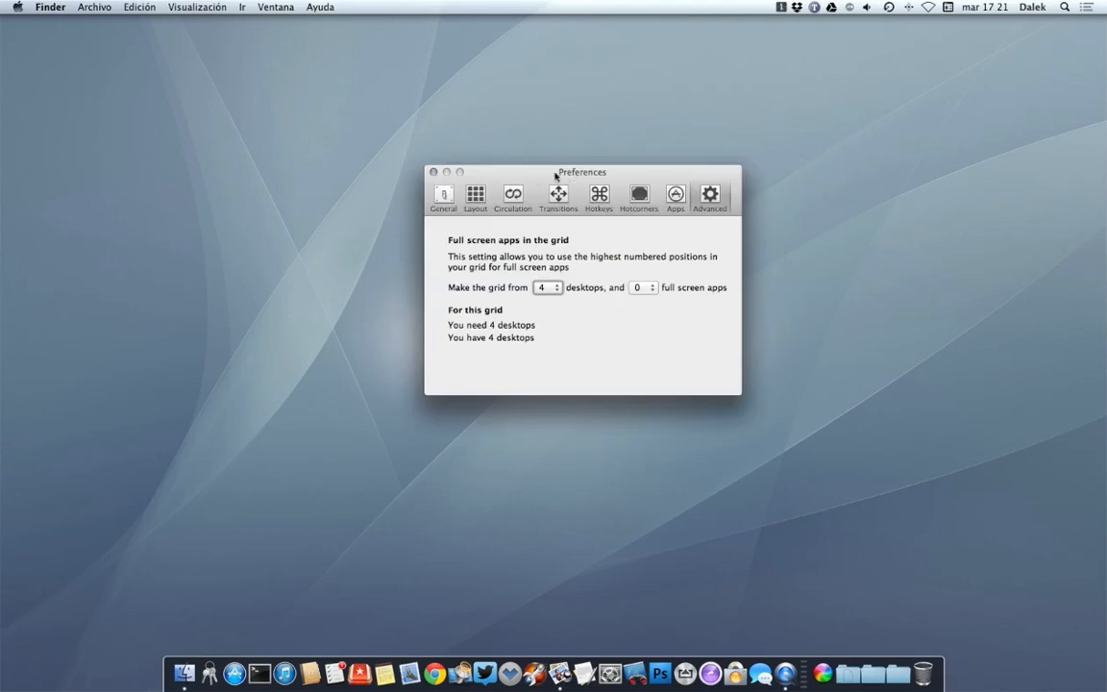
{"action": "left_click_drag", "start_coordinate": [519, 170], "coordinate": [528, 178]}
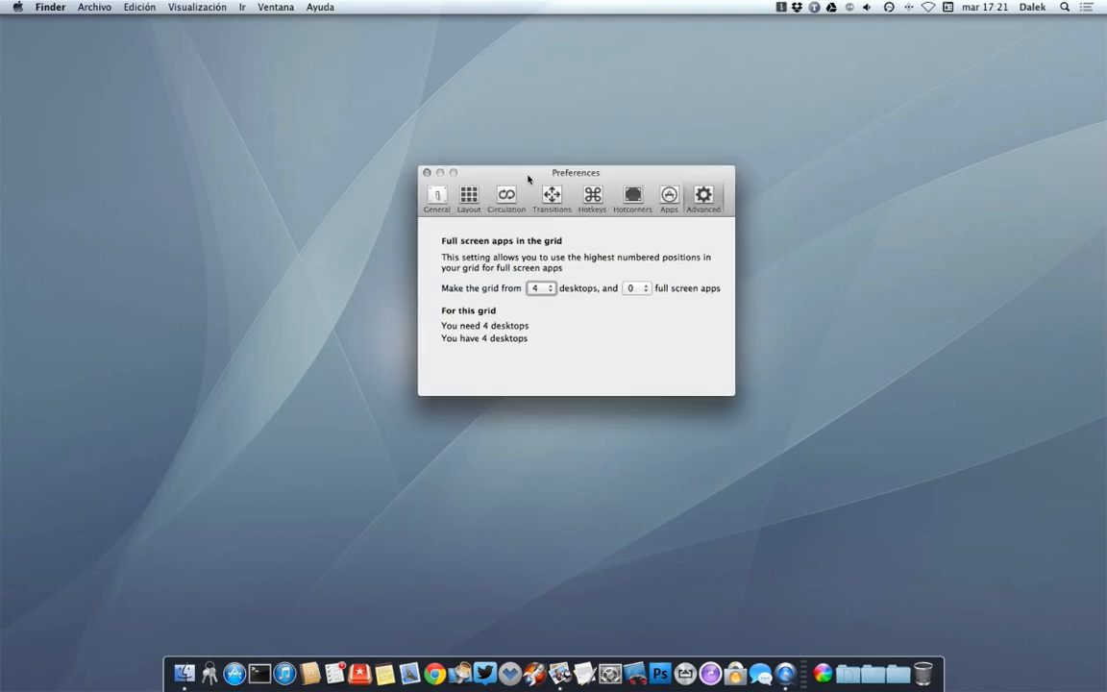
{"action": "left_click", "coordinate": [435, 199]}
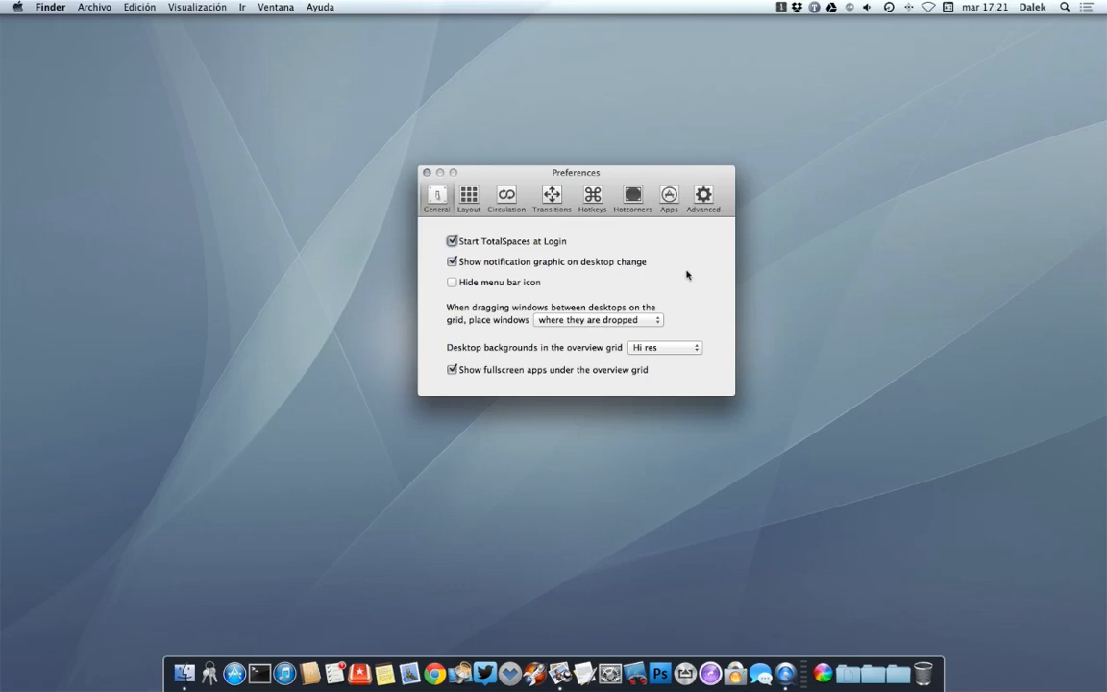
Switch to Escritorio 3 and back to Escritorio 1 through the overview grid to view the desktop-change notification graphic.
{"action": "key", "text": "ctrl+alt+space"}
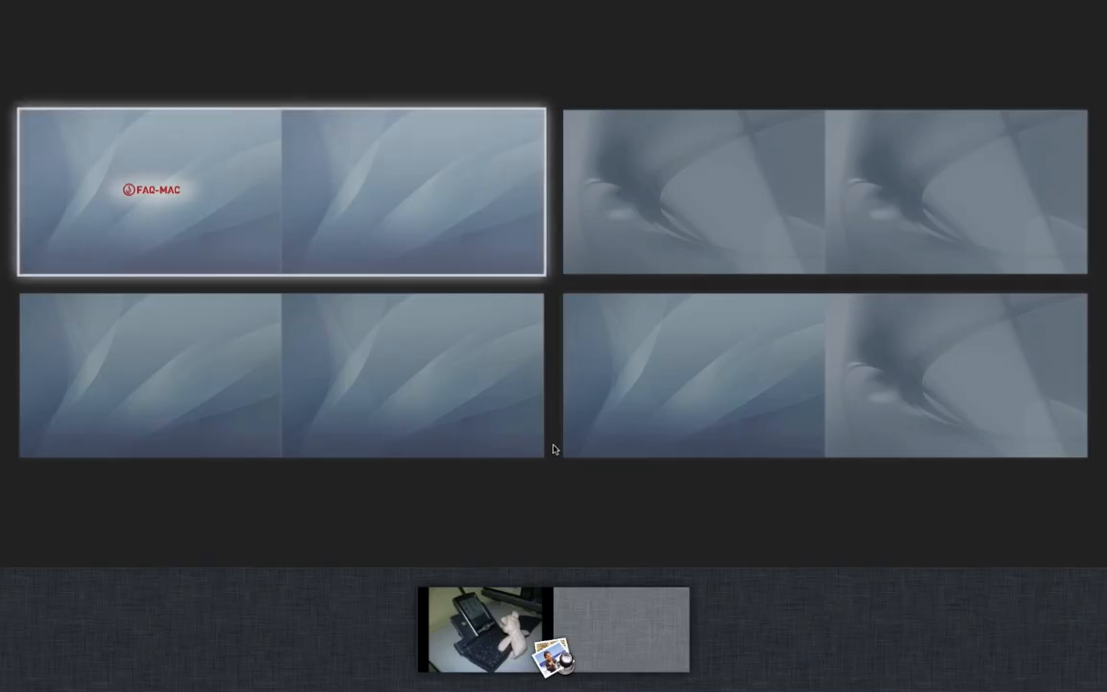
{"action": "left_click", "coordinate": [379, 270]}
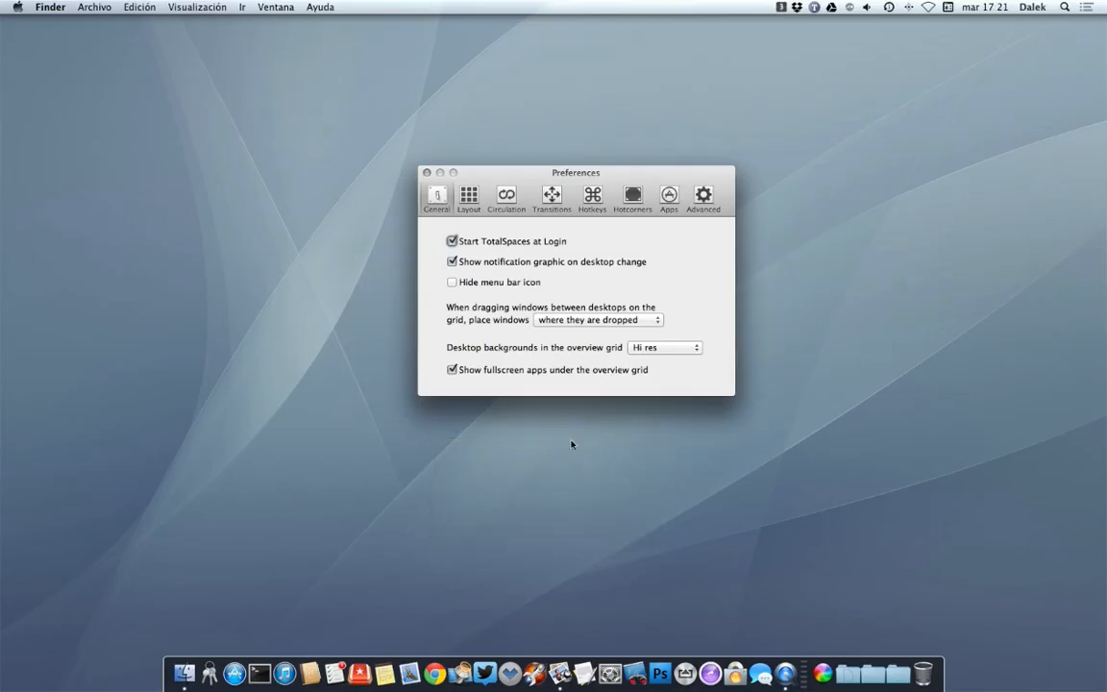
{"action": "key", "text": "ctrl+alt+space"}
{"action": "left_click", "coordinate": [346, 247]}
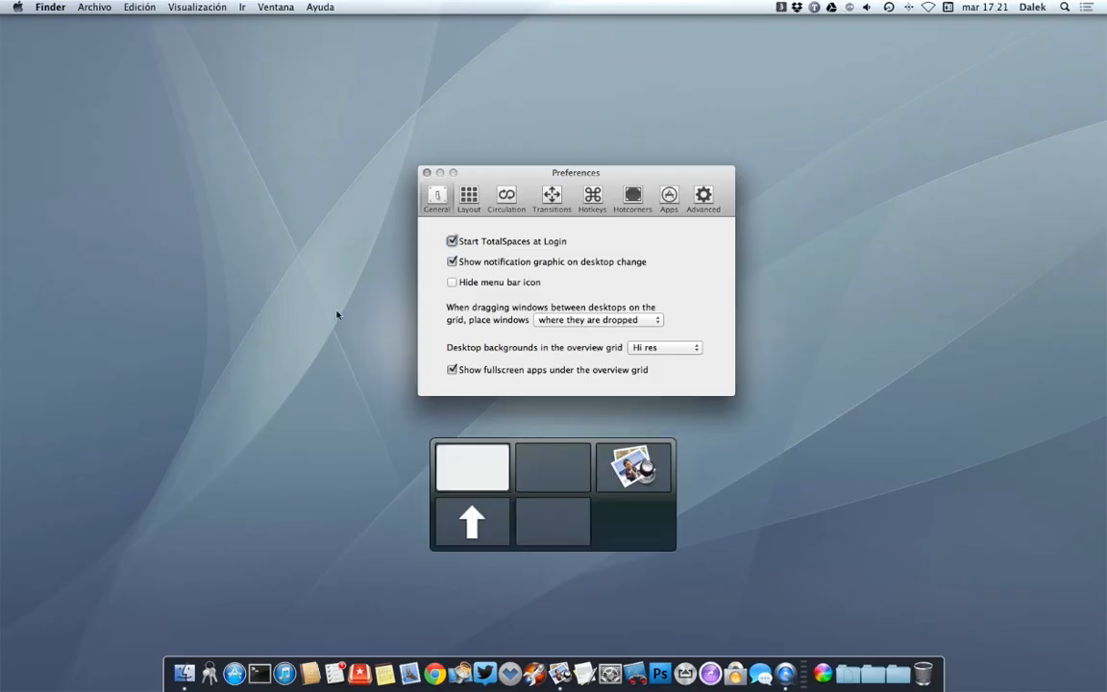
Turn off the notification graphic on desktop change, test it by switching desktops, and turn it back on.
{"action": "left_click", "coordinate": [452, 261]}
{"action": "key", "text": "ctrl+alt+space"}
{"action": "left_click", "coordinate": [329, 403]}
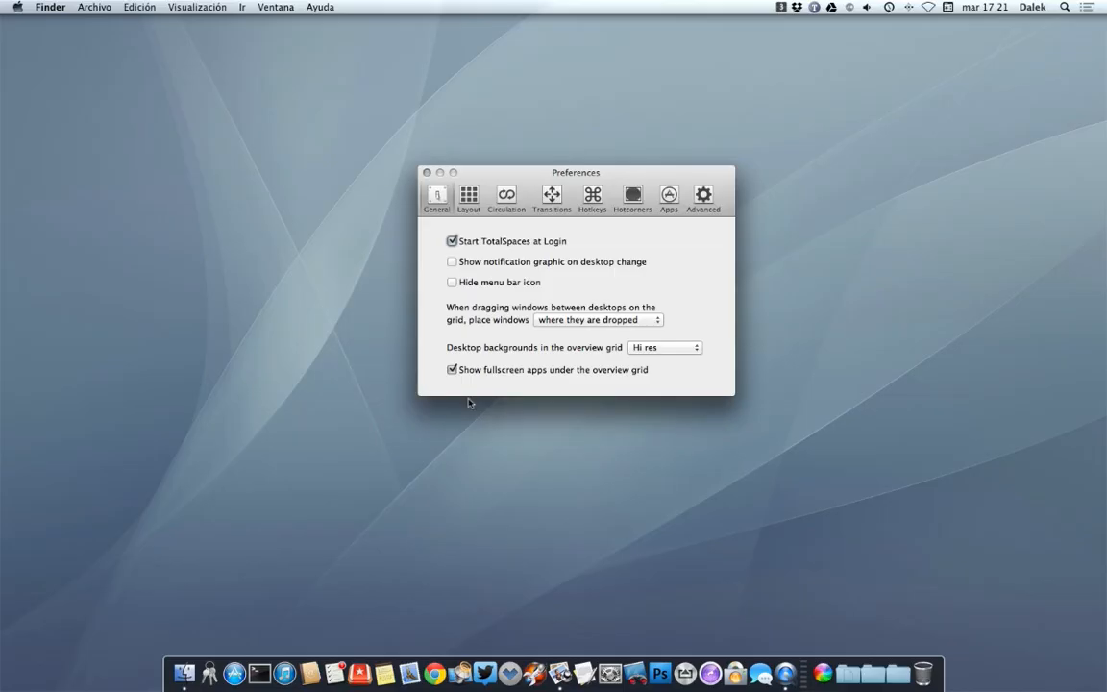
{"action": "left_click", "coordinate": [471, 262]}
Hide the TotalSpaces menu bar icon, acknowledge the warning, restore the icon and check its menu.
{"action": "left_click", "coordinate": [487, 282]}
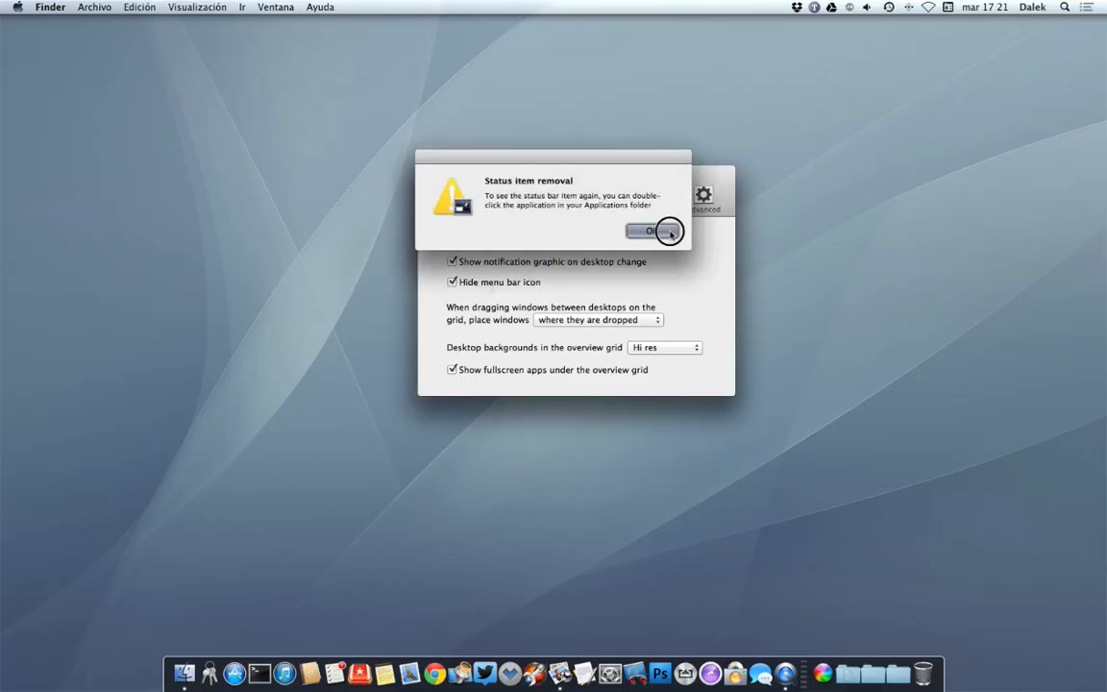
{"action": "left_click", "coordinate": [670, 233]}
{"action": "left_click", "coordinate": [452, 281]}
{"action": "left_click", "coordinate": [782, 7]}
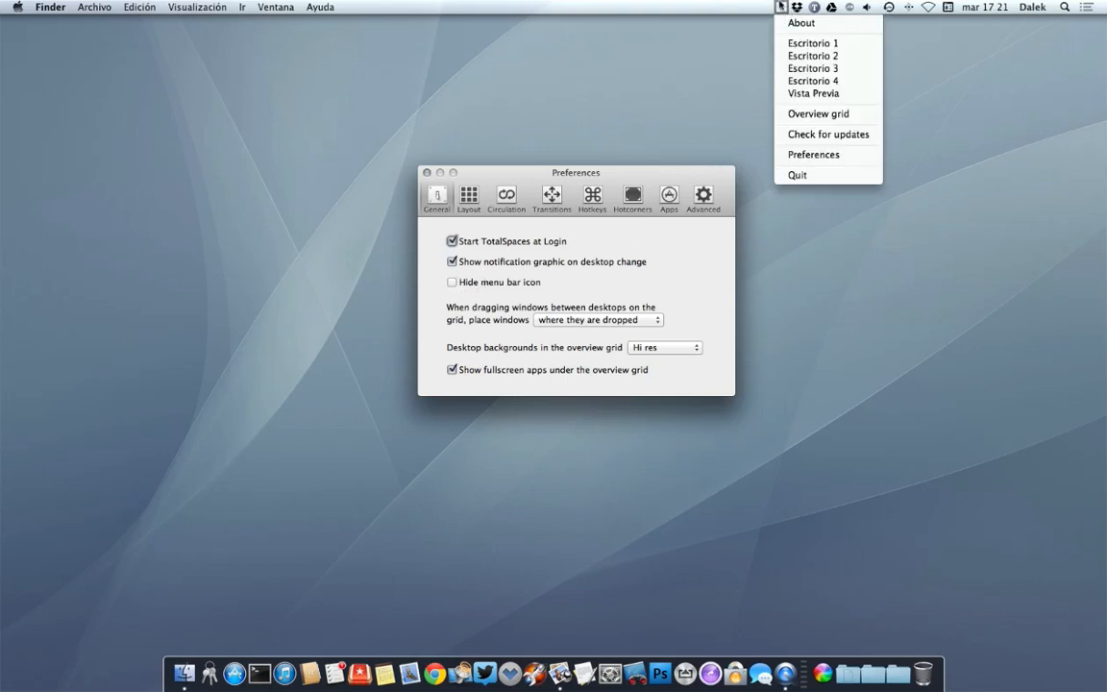
{"action": "left_click", "coordinate": [638, 261]}
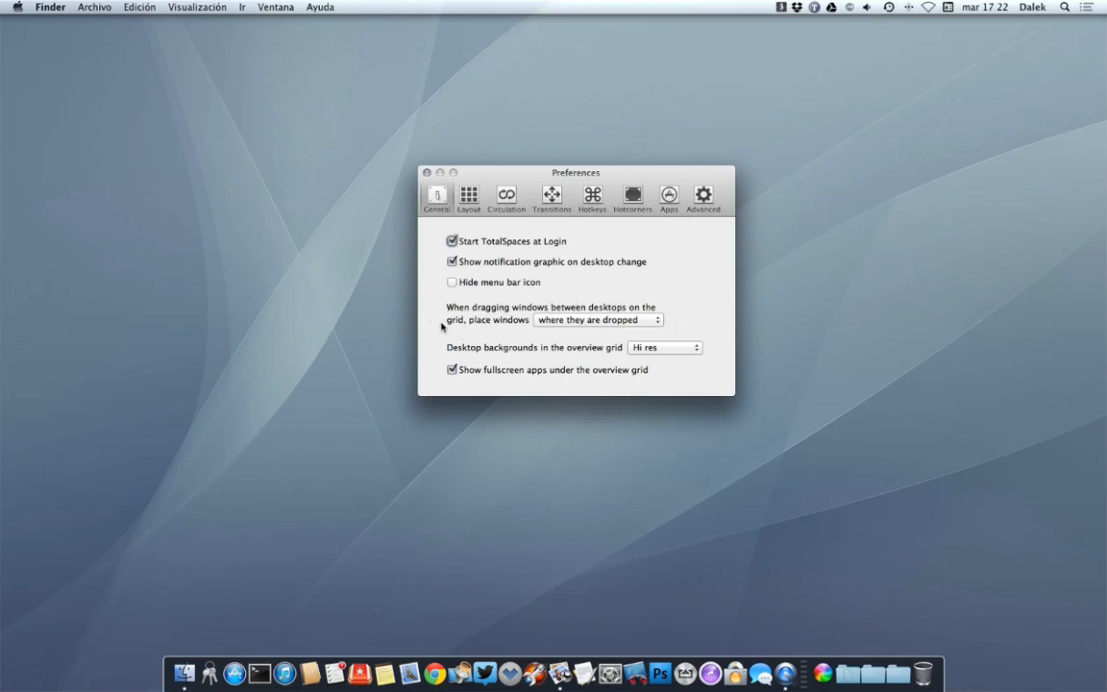
Return to Escritorio 1 through the overview grid and examine the placement options for windows dragged between desktops.
{"action": "key", "text": "ctrl+alt+space"}
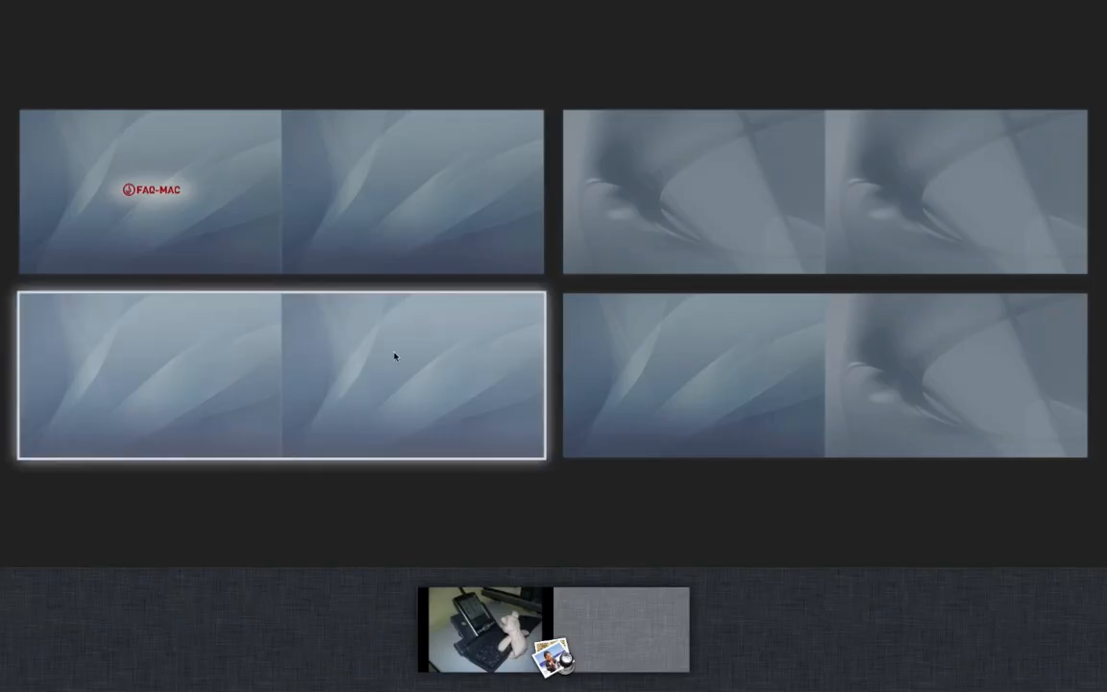
{"action": "left_click", "coordinate": [332, 183]}
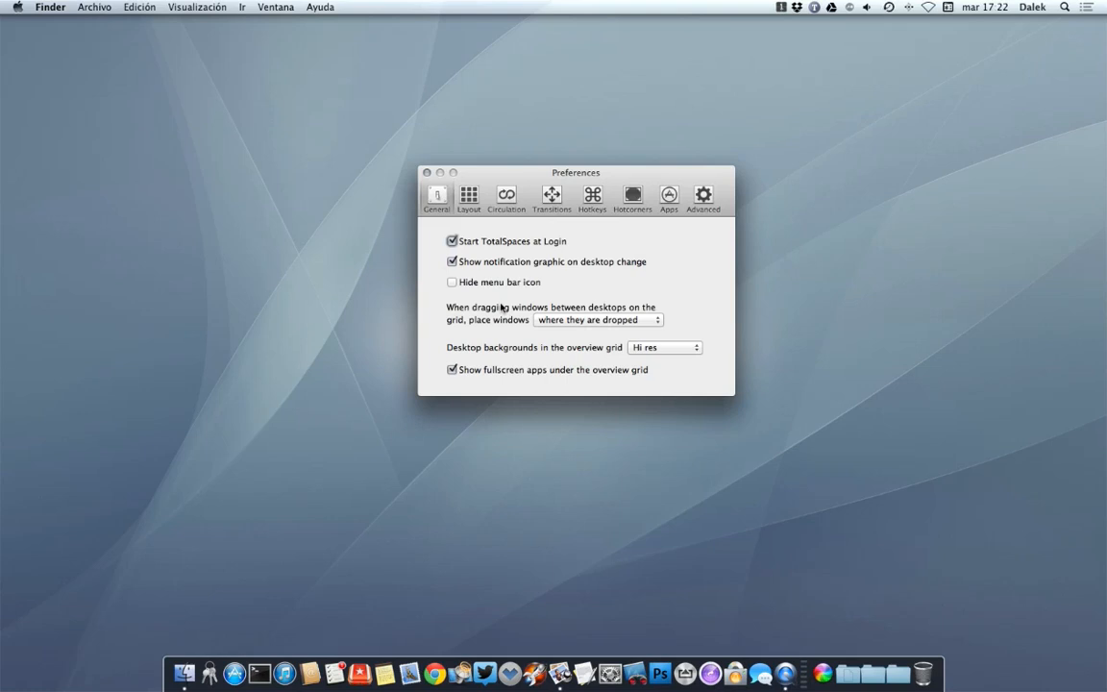
{"action": "left_click", "coordinate": [564, 319]}
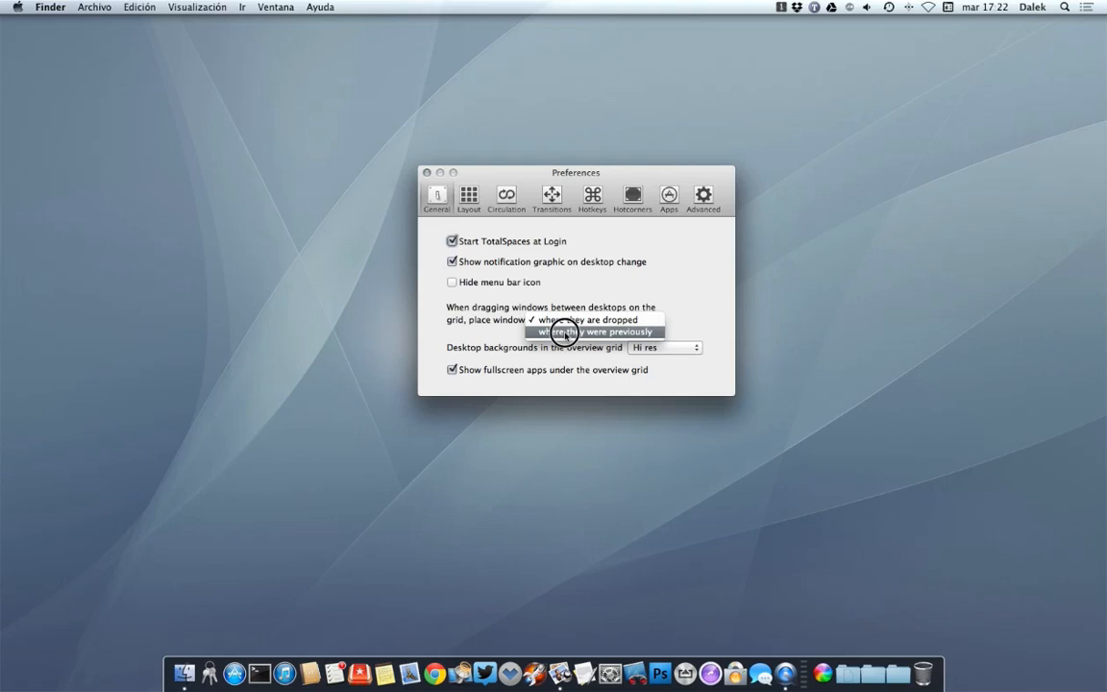
{"action": "left_click", "coordinate": [550, 304]}
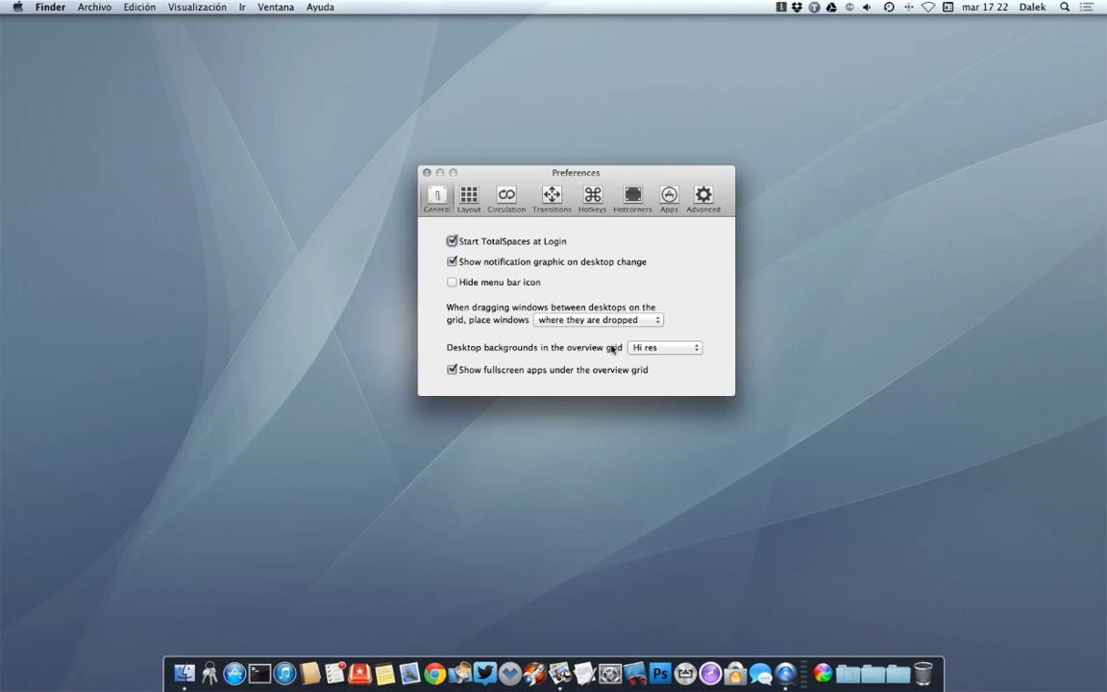
Try another resolution for the desktop backgrounds in the overview grid and preview the grid.
{"action": "left_click", "coordinate": [672, 346]}
{"action": "left_click", "coordinate": [674, 359]}
{"action": "key", "text": "ctrl+alt+space"}
{"action": "left_click", "coordinate": [469, 238]}
Set the desktop backgrounds in the overview grid to None (fastest) and preview the grid.
{"action": "left_click", "coordinate": [668, 348]}
{"action": "left_click", "coordinate": [663, 354]}
{"action": "key", "text": "ctrl+alt+space"}
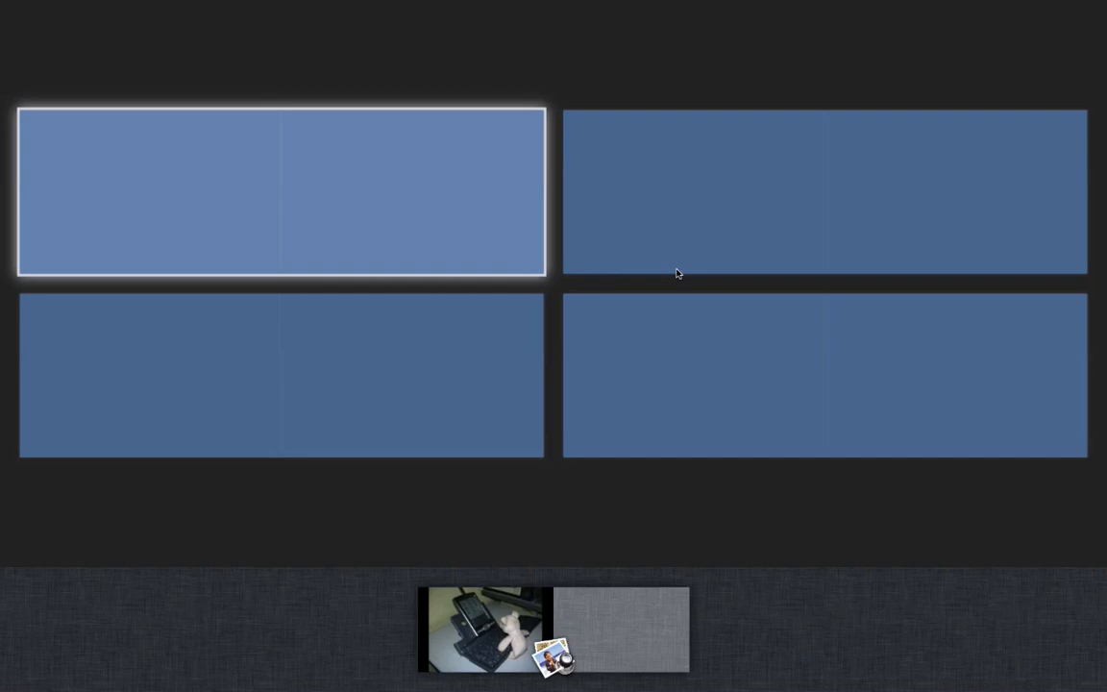
{"action": "left_click", "coordinate": [438, 181]}
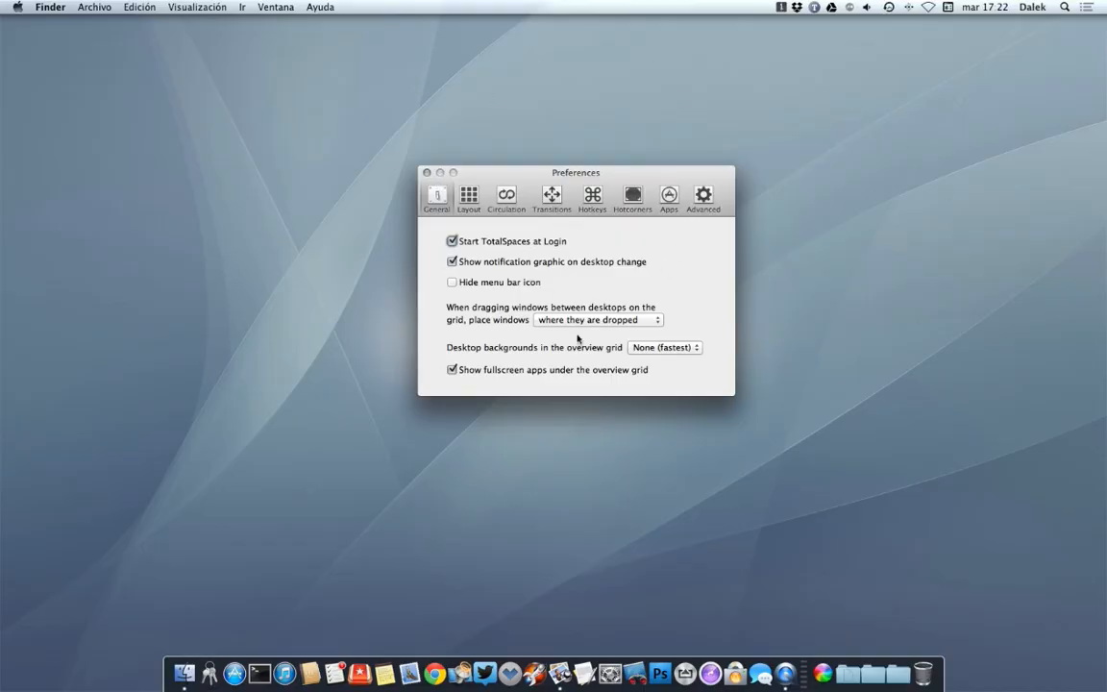
Turn off showing fullscreen apps under the overview grid, preview the grid, and turn the option back on.
{"action": "left_click", "coordinate": [478, 372]}
{"action": "key", "text": "F8"}
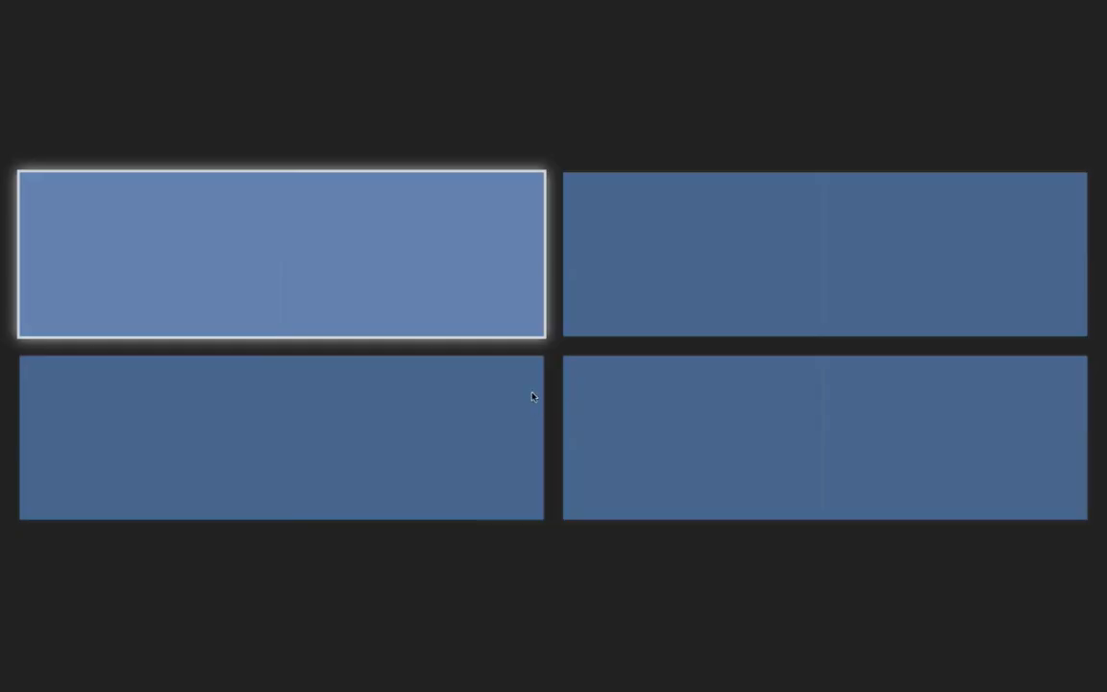
{"action": "key", "text": "F8"}
{"action": "left_click", "coordinate": [469, 369]}
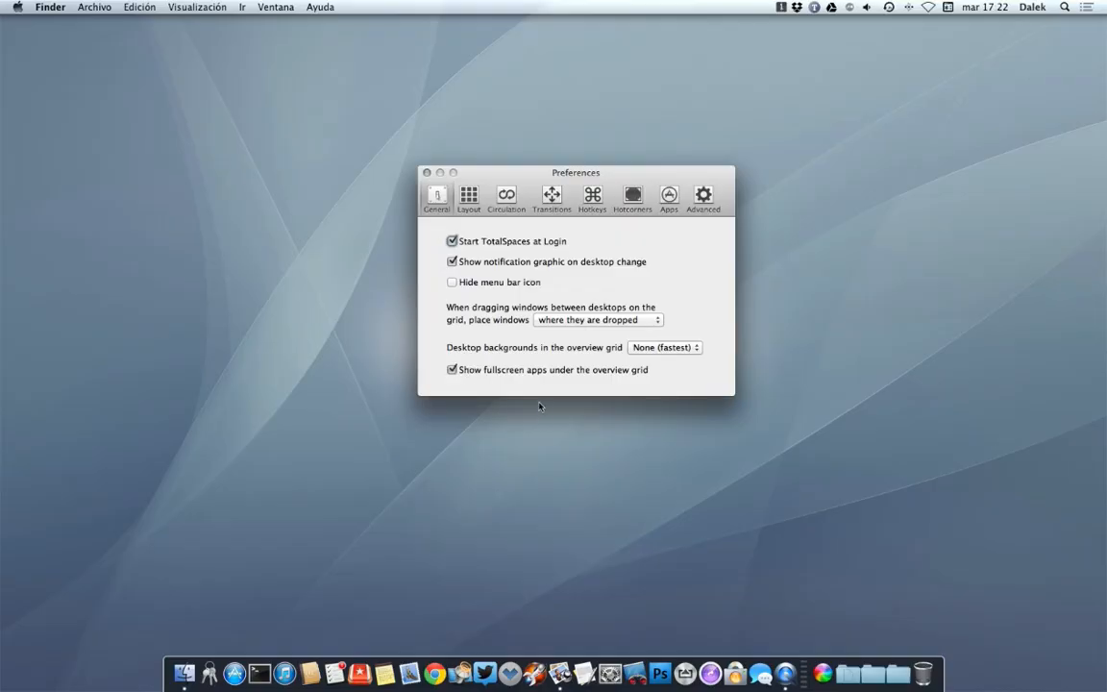
Preview the overview grid with fullscreen apps shown beneath it, and return to the first desktop.
{"action": "key", "text": "F8"}
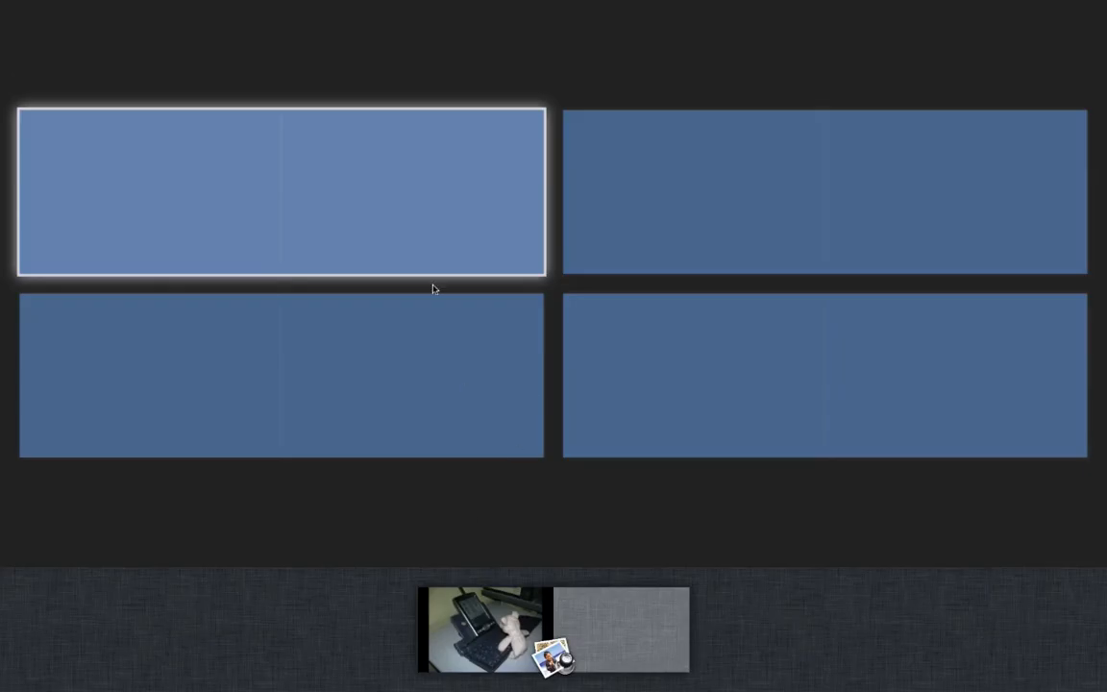
{"action": "left_click", "coordinate": [401, 229]}
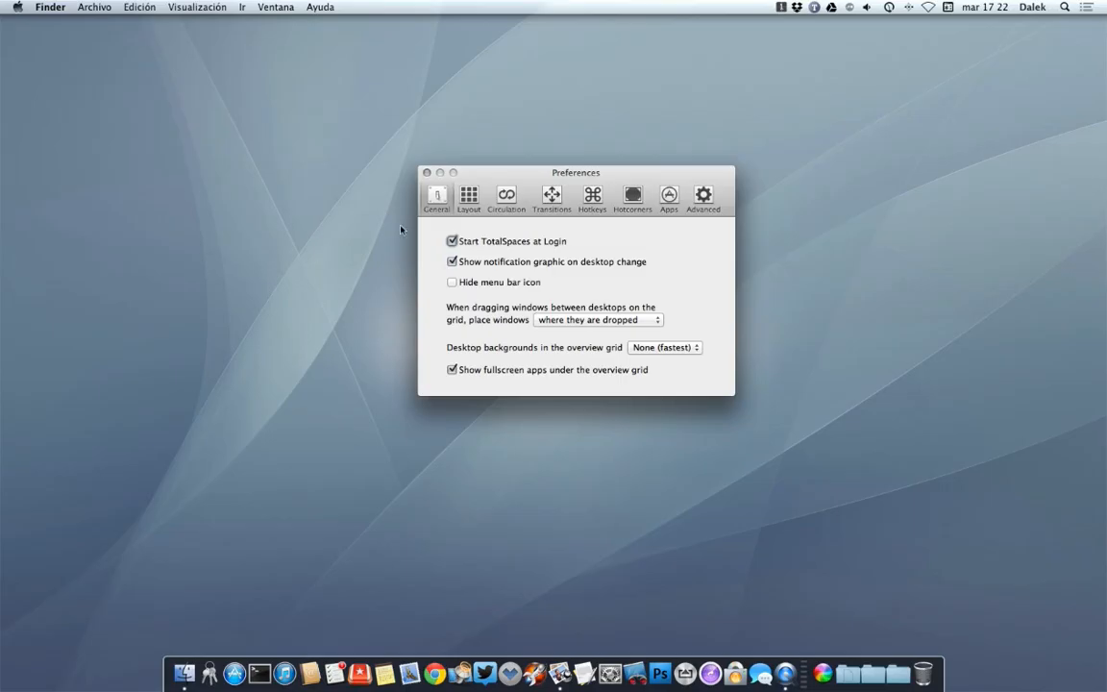
Expand the layout grid to three columns by four rows, add the missing desktops, and preview the enlarged overview grid.
{"action": "left_click", "coordinate": [468, 199]}
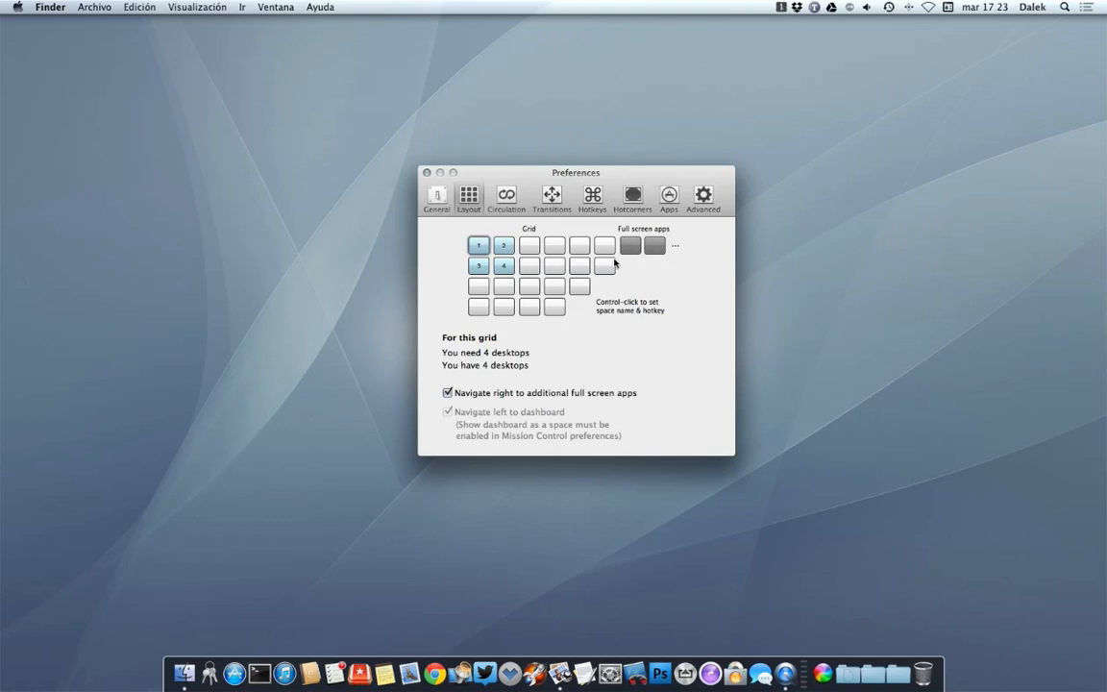
{"action": "left_click", "coordinate": [529, 305]}
{"action": "left_click", "coordinate": [630, 362]}
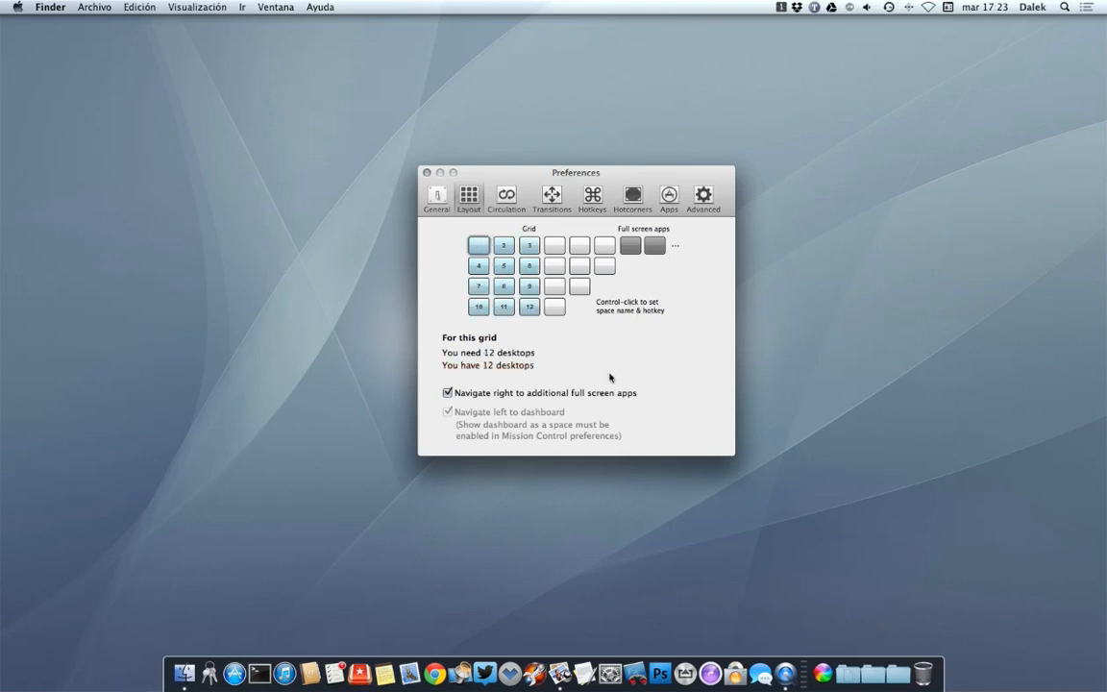
{"action": "key", "text": "ctrl+alt+super+space"}
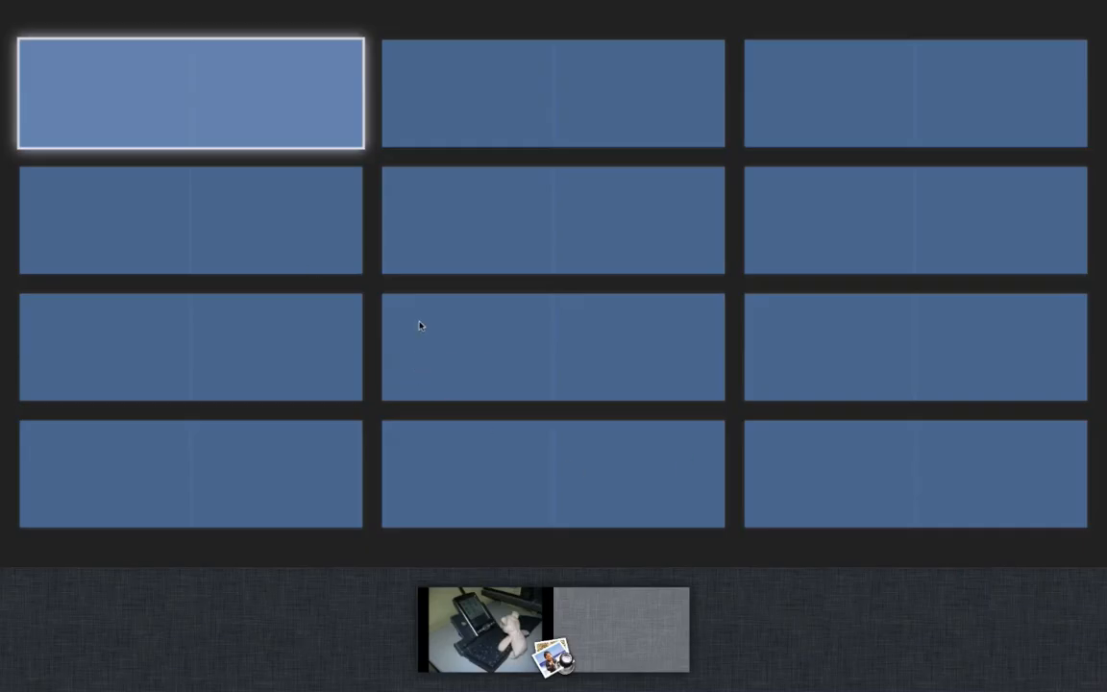
{"action": "left_click", "coordinate": [242, 106]}
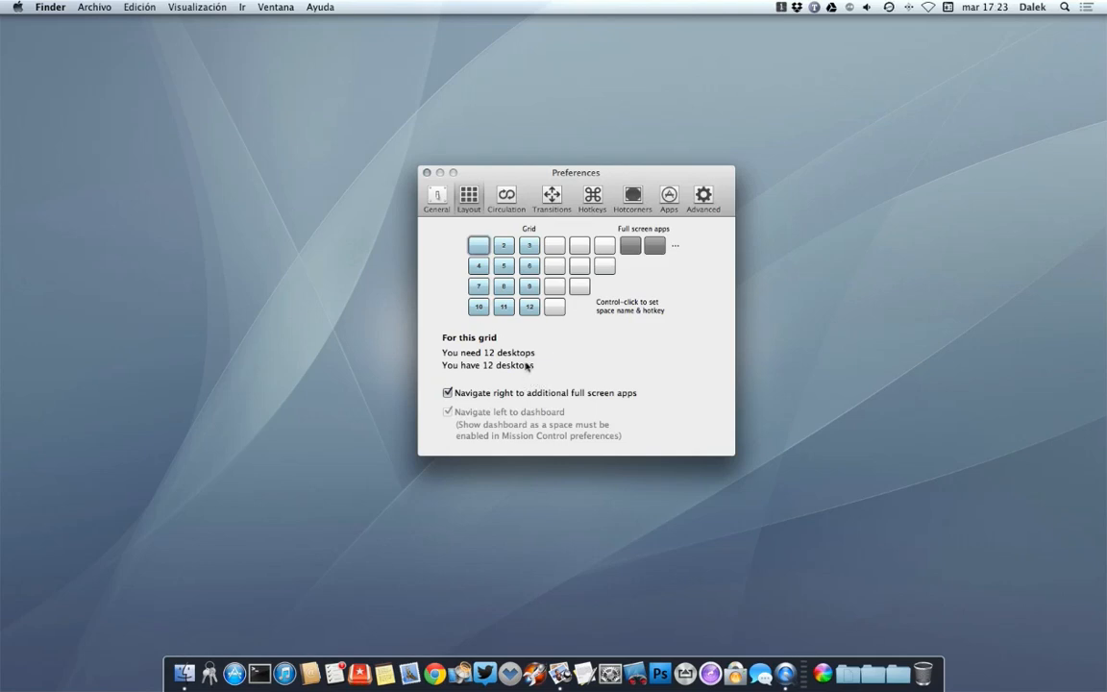
Inspect the name and hotkey settings of desktop 1, and switch navigation to additional full screen apps off and on again.
{"action": "left_click", "coordinate": [478, 248], "text": "ctrl"}
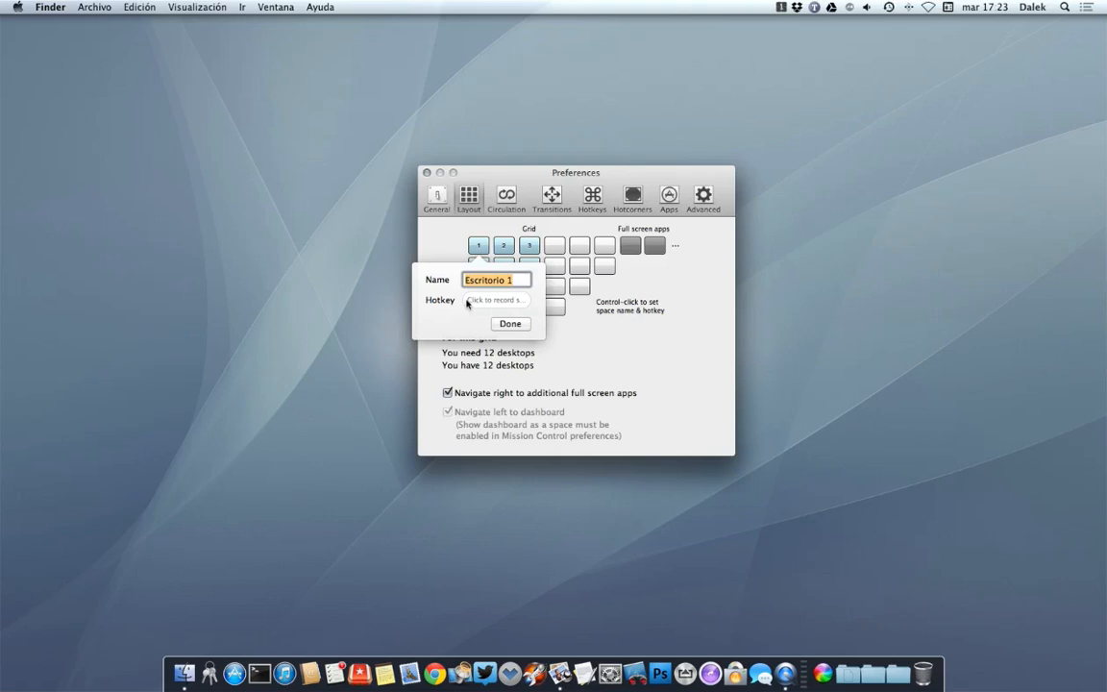
{"action": "left_click", "coordinate": [511, 324]}
{"action": "left_click", "coordinate": [471, 394]}
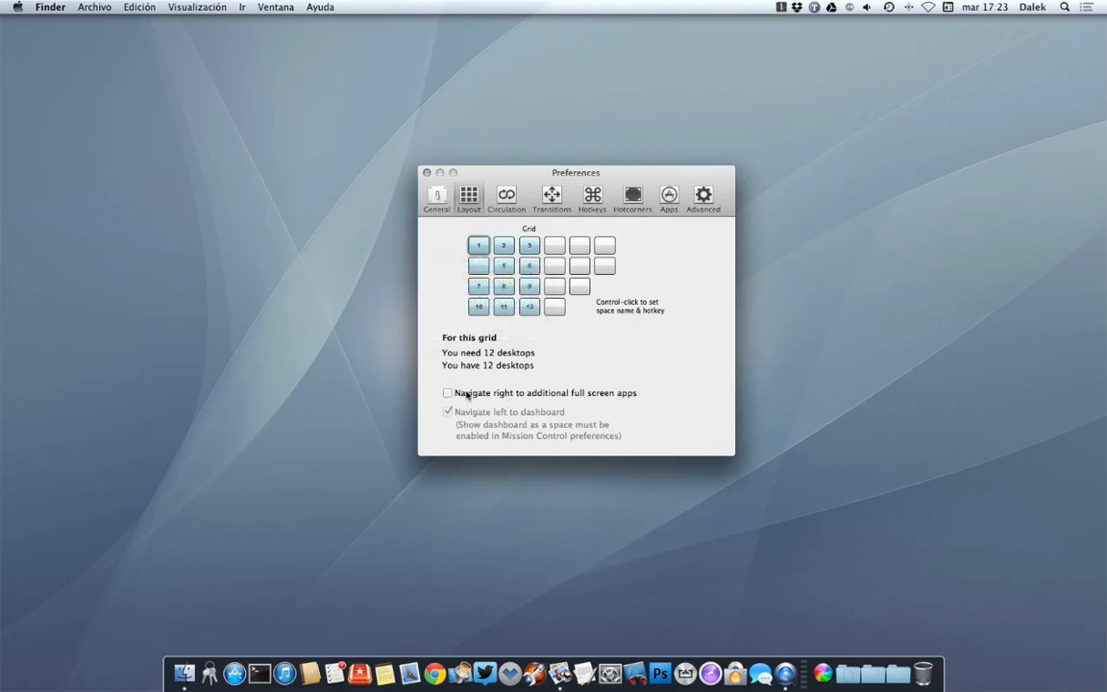
{"action": "left_click", "coordinate": [468, 393]}
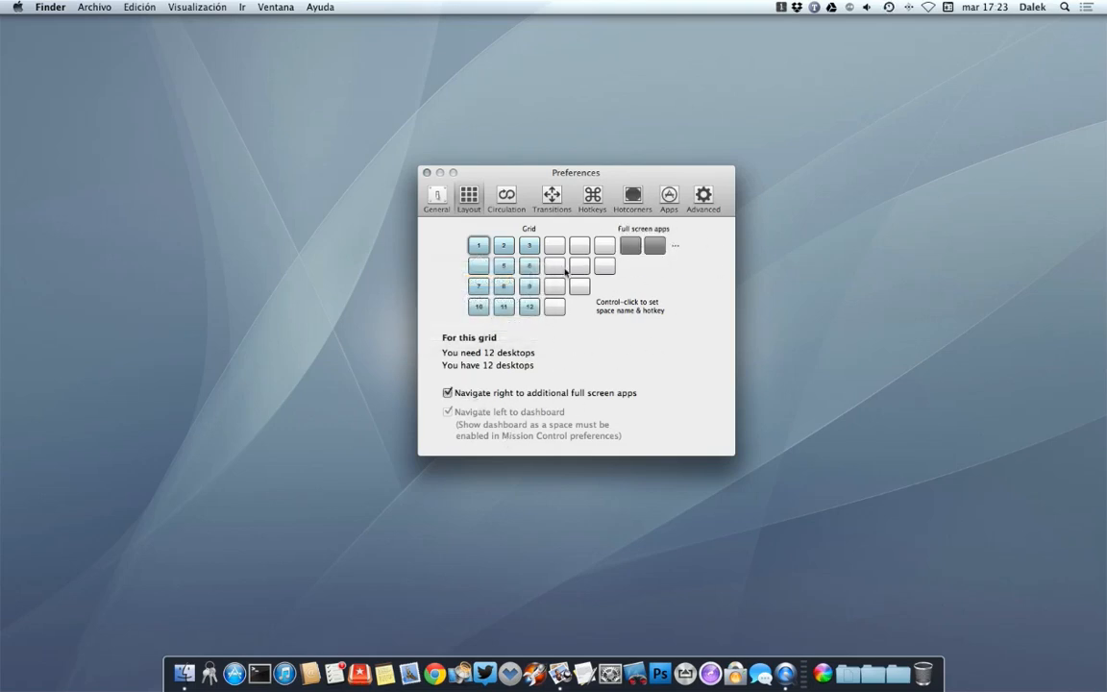
Reduce the layout grid to two columns by two rows and remove the surplus desktops.
{"action": "left_click", "coordinate": [503, 265]}
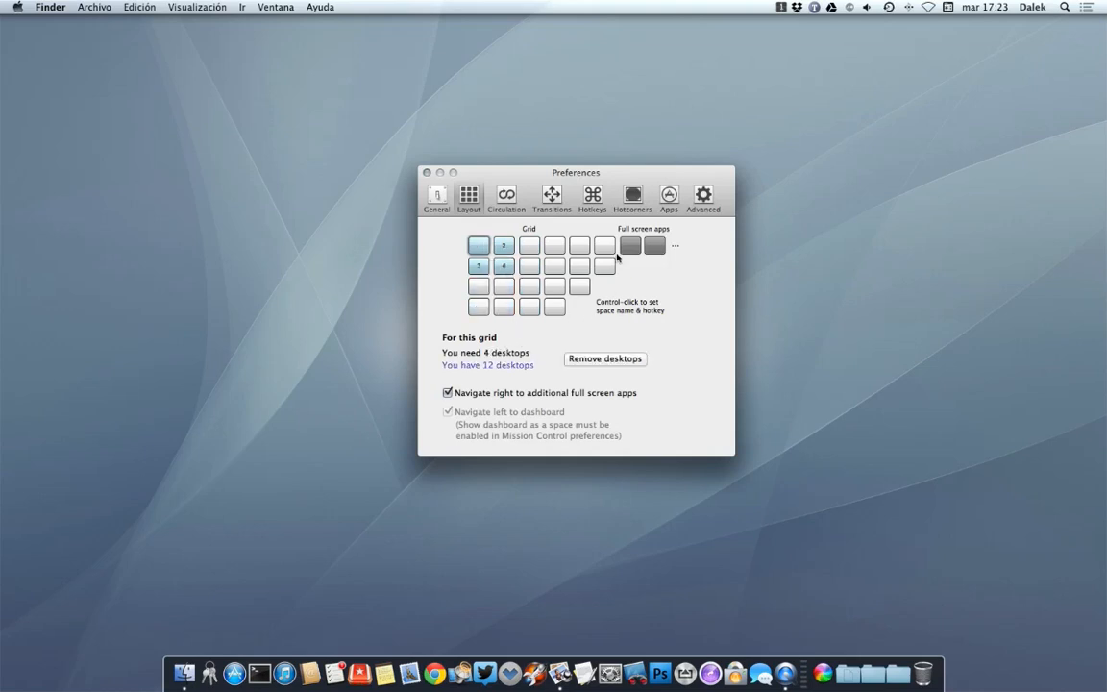
{"action": "left_click", "coordinate": [585, 361]}
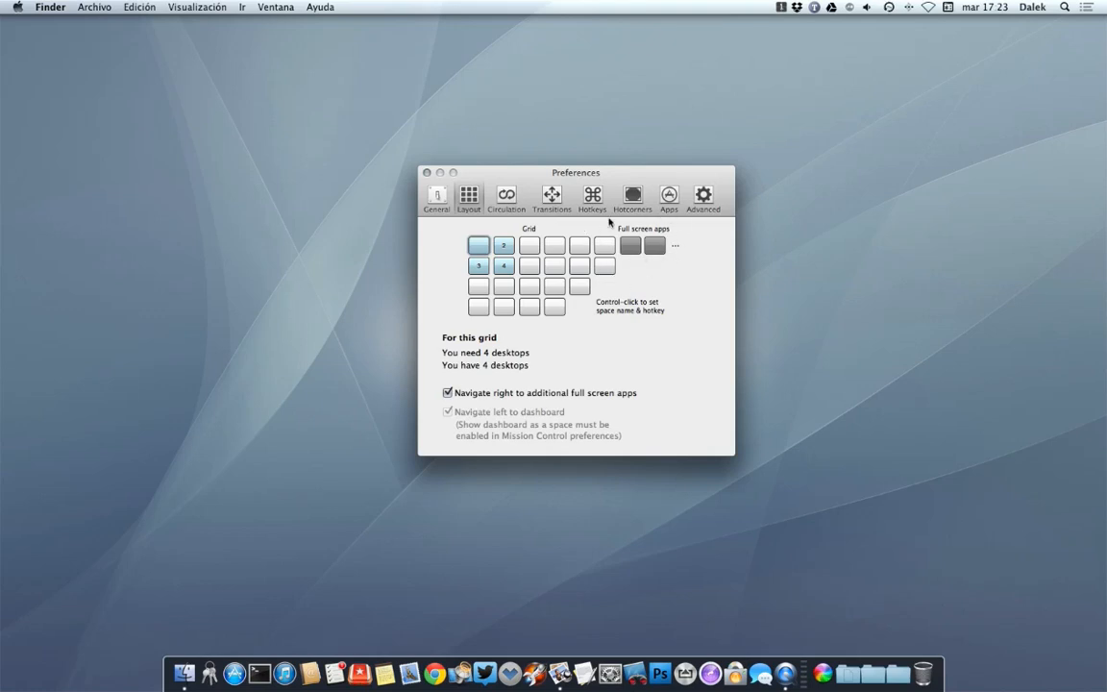
Move across the top row of desktops to the full screen app and go back to desktop 1.
{"action": "key", "text": "ctrl+Right"}
{"action": "key", "text": "ctrl+Right"}
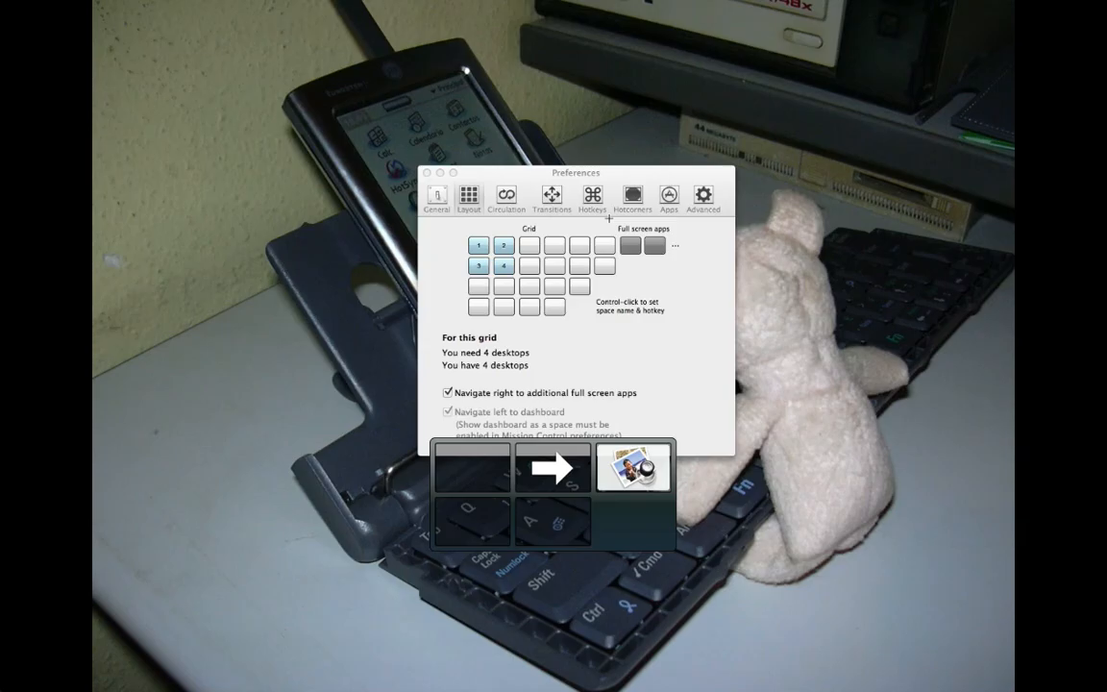
{"action": "key", "text": "ctrl+Left"}
{"action": "key", "text": "ctrl+Left"}
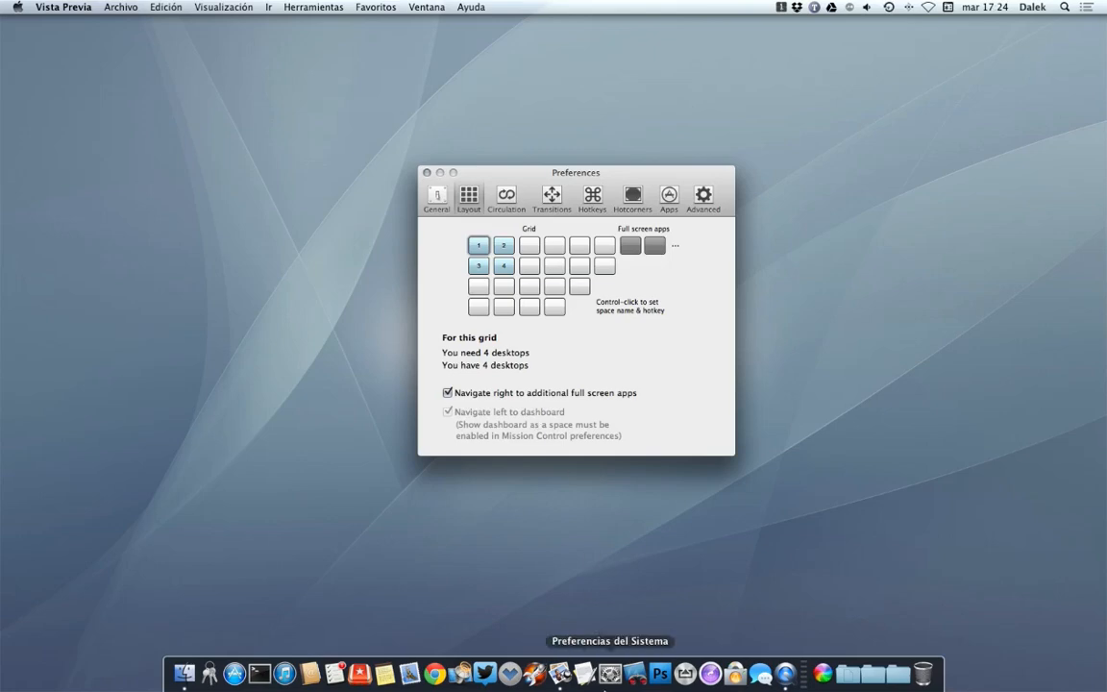
Turn on showing the Dashboard as a space in the system's Mission Control preferences, and visit the Dashboard space.
{"action": "left_click", "coordinate": [610, 673]}
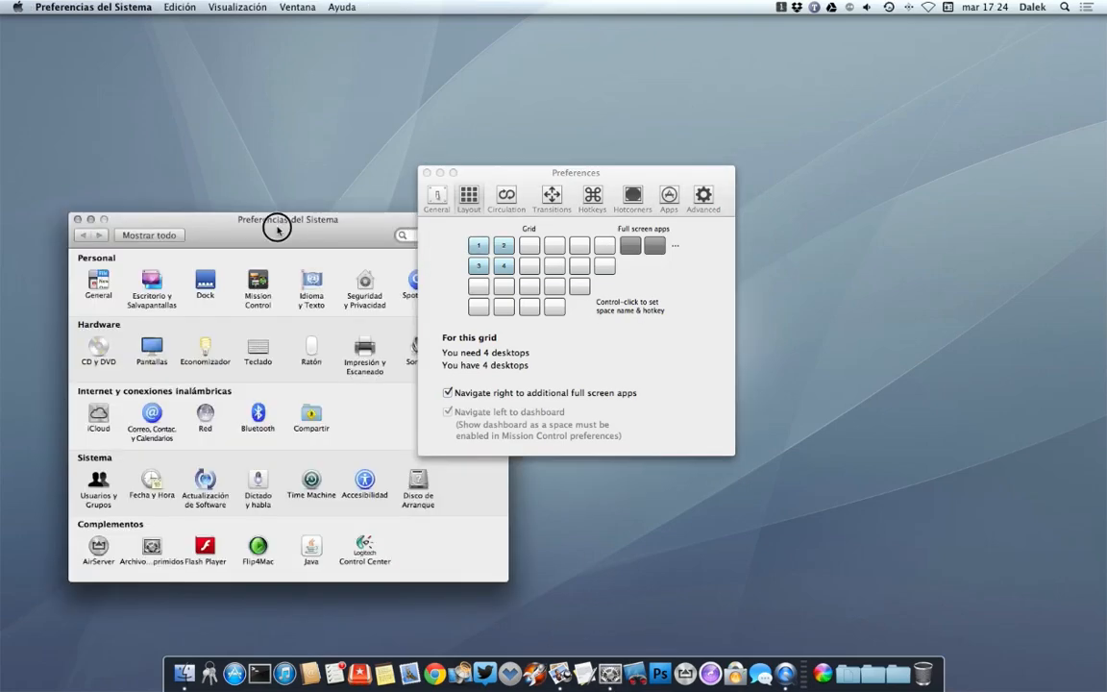
{"action": "left_click_drag", "start_coordinate": [490, 171], "coordinate": [654, 168]}
{"action": "left_click_drag", "start_coordinate": [421, 221], "coordinate": [473, 172]}
{"action": "left_click", "coordinate": [312, 233]}
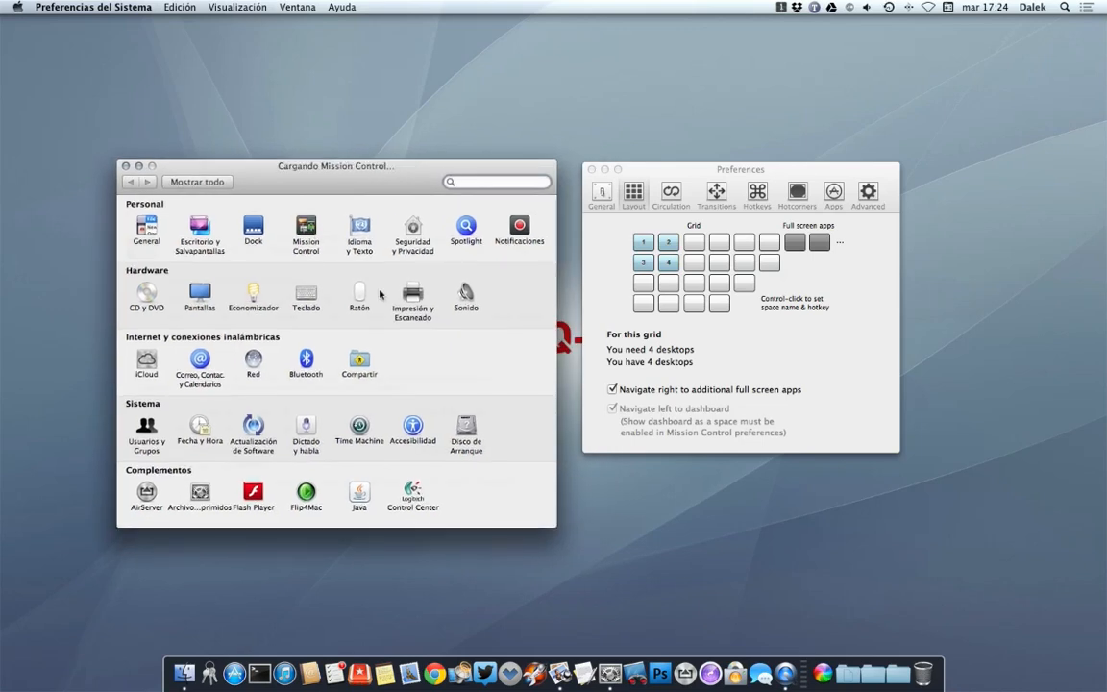
{"action": "left_click", "coordinate": [189, 257]}
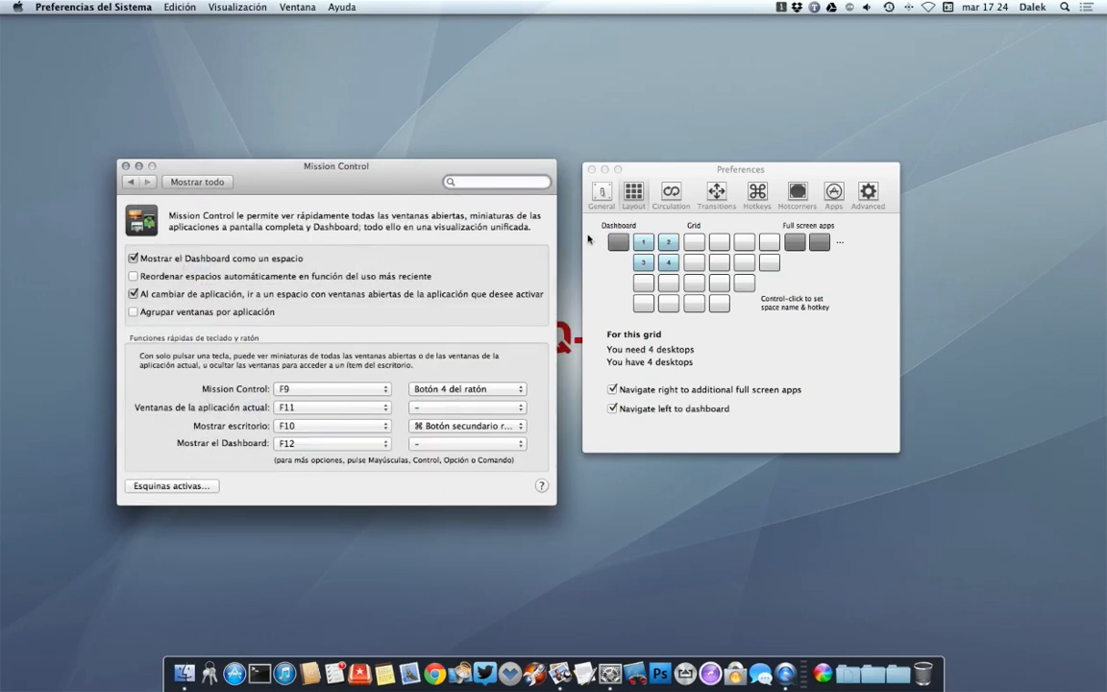
{"action": "key", "text": "ctrl+Left"}
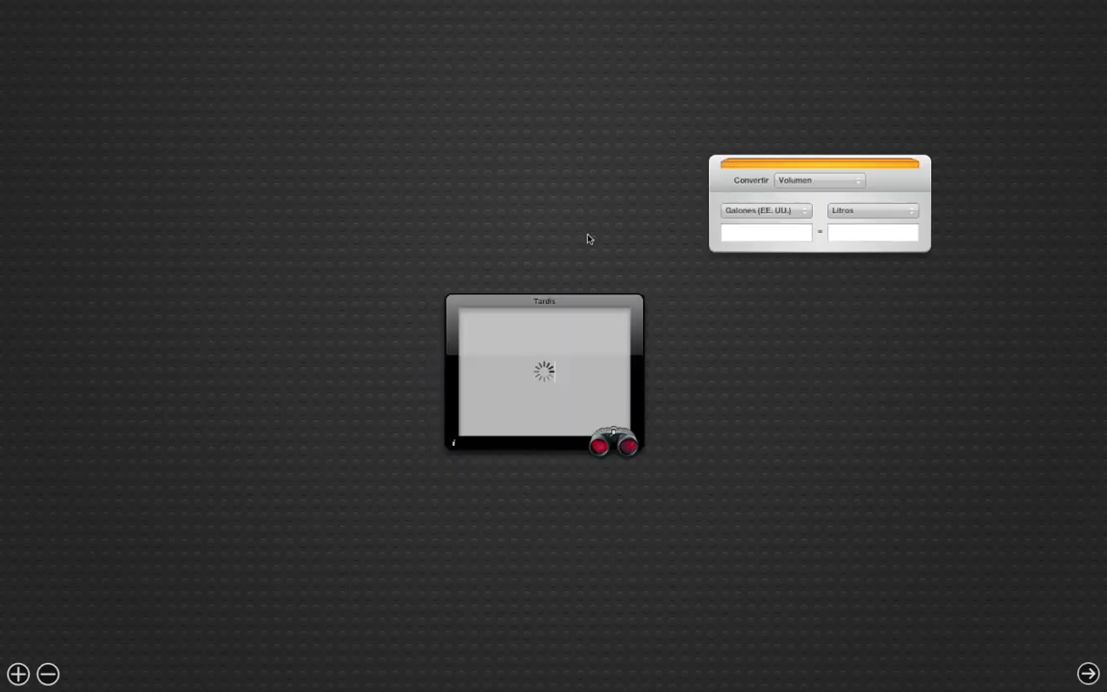
{"action": "key", "text": "ctrl+Right"}
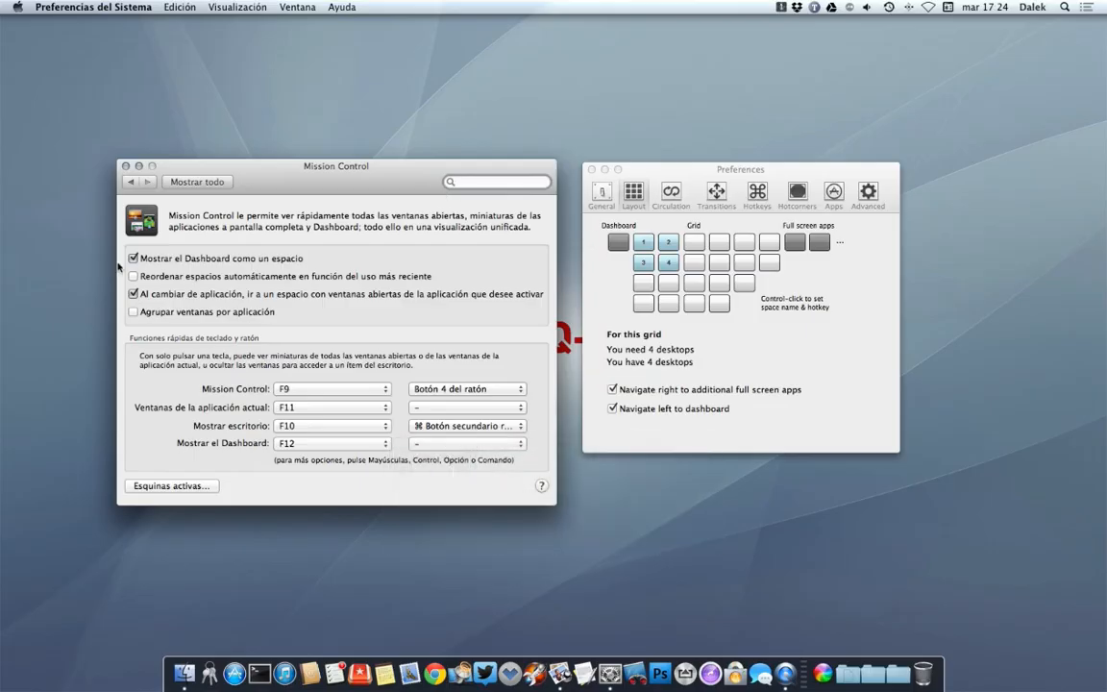
Turn off showing the Dashboard as a space, close the system preferences, and move the TotalSpaces preferences back to mid-screen.
{"action": "left_click", "coordinate": [134, 258]}
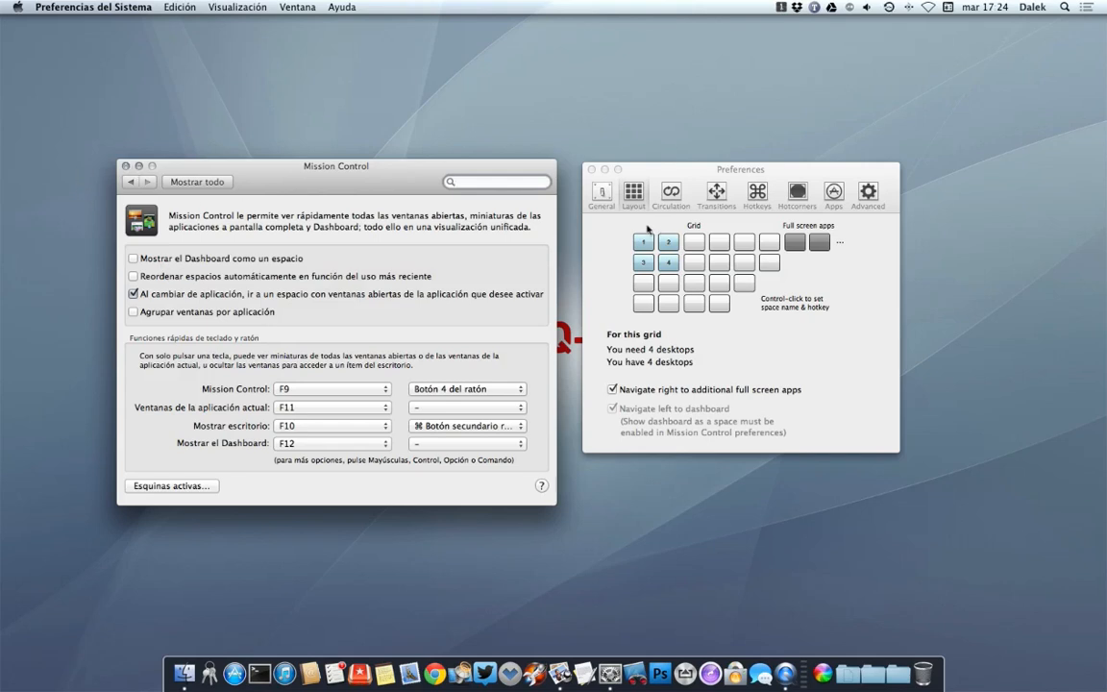
{"action": "left_click", "coordinate": [125, 166]}
{"action": "left_click_drag", "start_coordinate": [663, 169], "coordinate": [485, 165]}
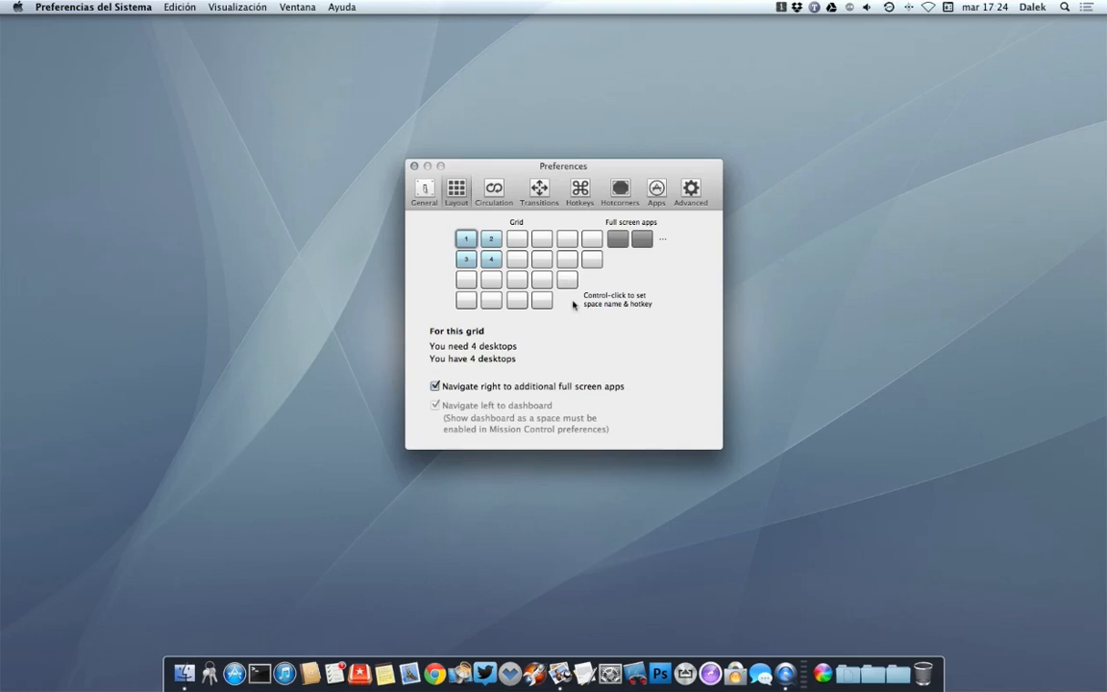
Show the Circulation preferences, and open a new Finder window on the desktop as a test window.
{"action": "left_click", "coordinate": [495, 196]}
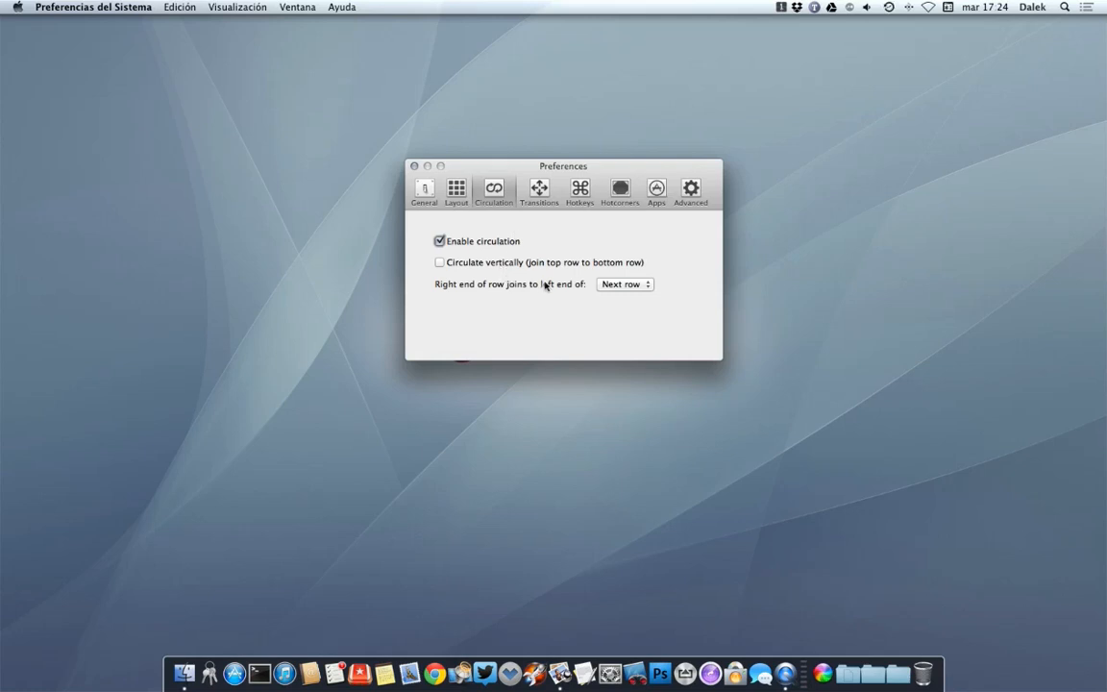
{"action": "left_click_drag", "start_coordinate": [444, 161], "coordinate": [483, 187]}
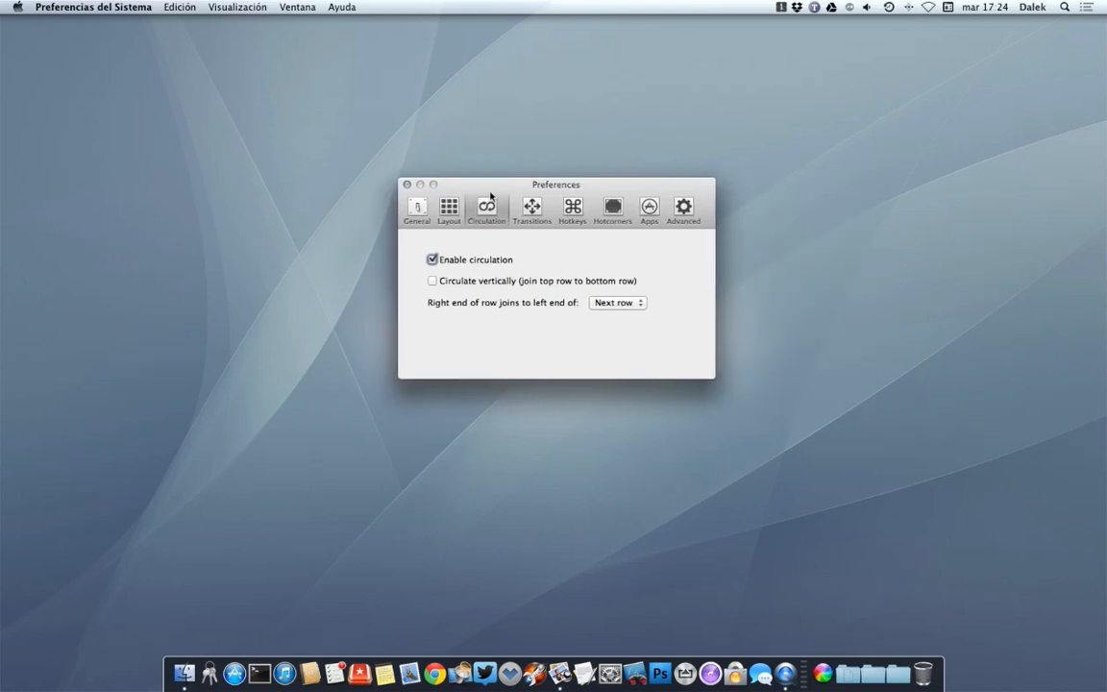
{"action": "left_click", "coordinate": [630, 484]}
{"action": "key", "text": "super+n"}
{"action": "left_click_drag", "start_coordinate": [346, 236], "coordinate": [442, 284]}
Try vertical circulation joining top and bottom rows, reposition the Finder window behind the preferences, and turn vertical circulation off.
{"action": "left_click", "coordinate": [442, 284]}
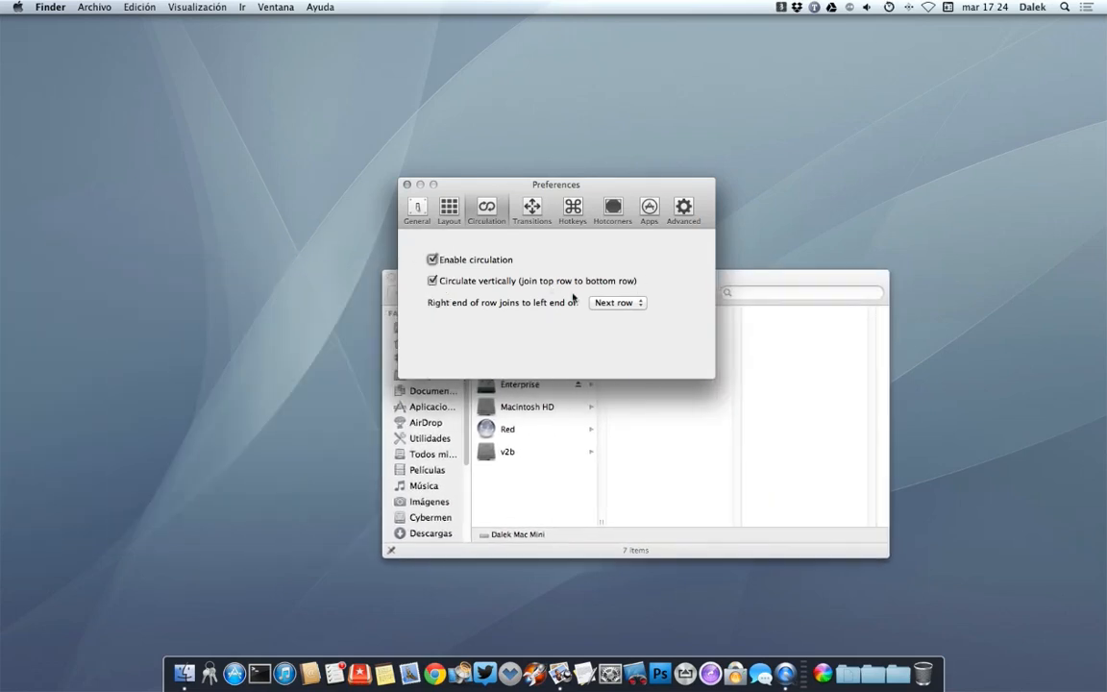
{"action": "left_click_drag", "start_coordinate": [749, 274], "coordinate": [661, 161]}
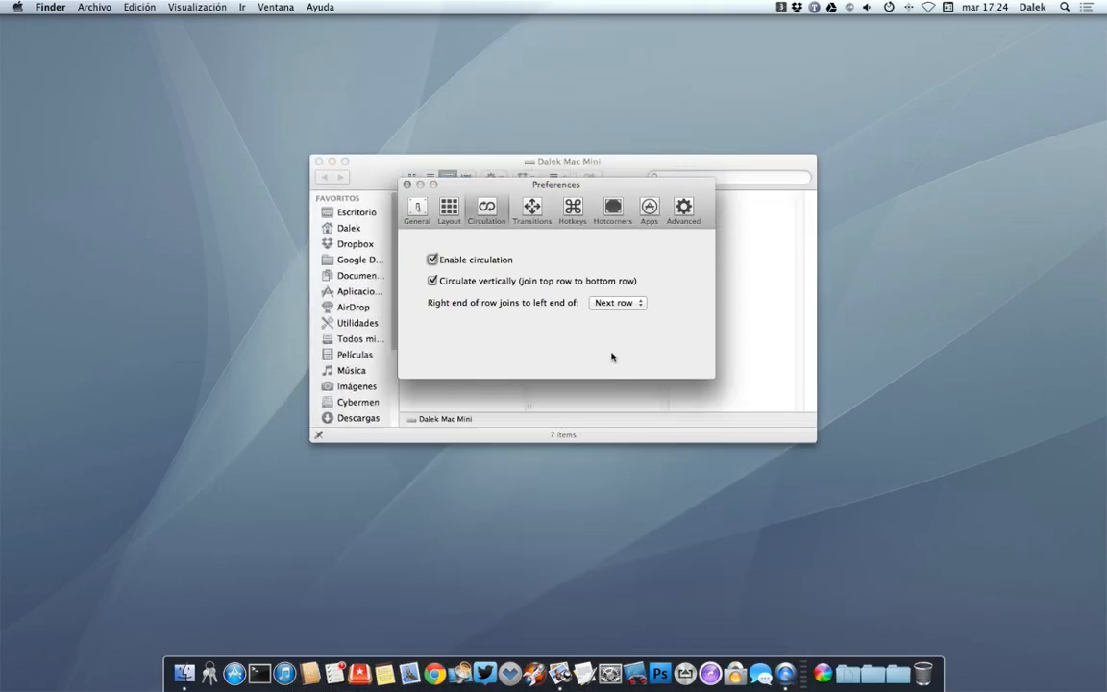
{"action": "left_click", "coordinate": [501, 285]}
Examine the choices for what the right end of a row joins to, keeping Next row.
{"action": "left_click", "coordinate": [616, 303]}
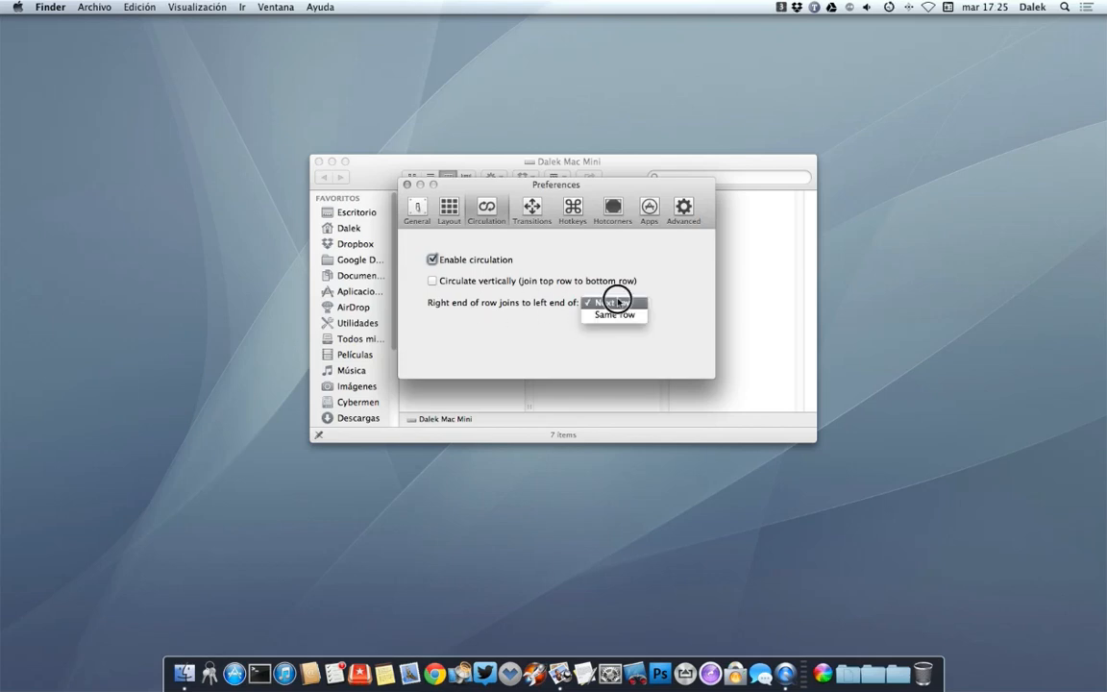
{"action": "left_click_drag", "start_coordinate": [617, 318], "coordinate": [680, 280]}
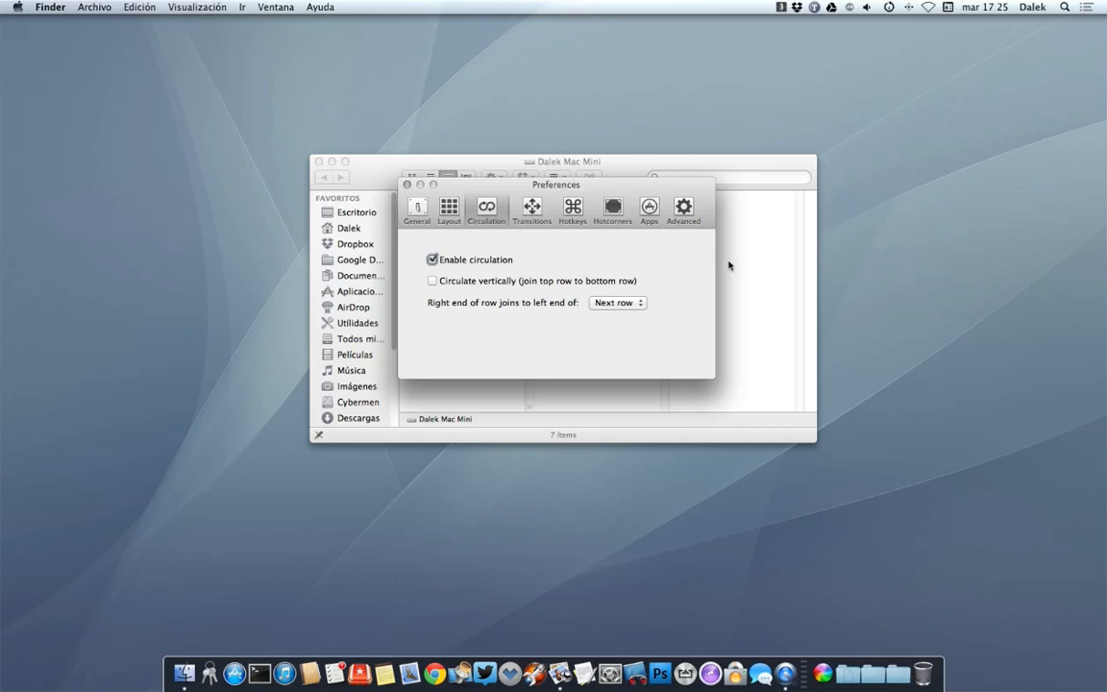
Show the Transitions preferences, return to desktop 1 through the overview grid, and examine the animation options, keeping Slide.
{"action": "left_click", "coordinate": [532, 208]}
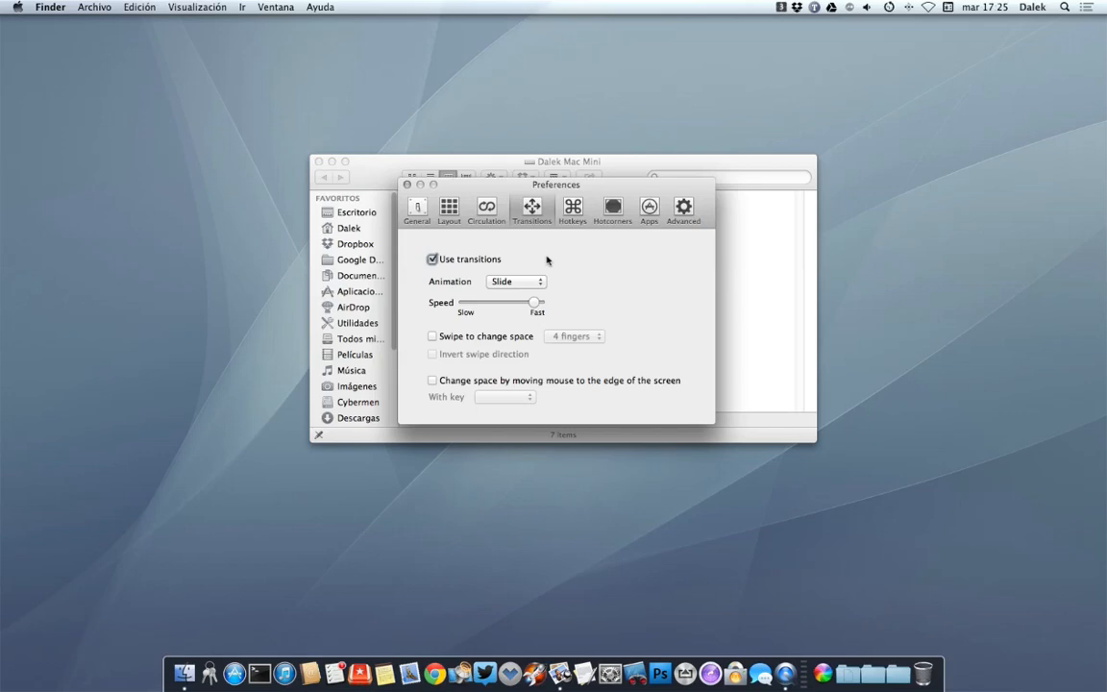
{"action": "key", "text": "F8"}
{"action": "left_click", "coordinate": [170, 198]}
{"action": "left_click", "coordinate": [508, 283]}
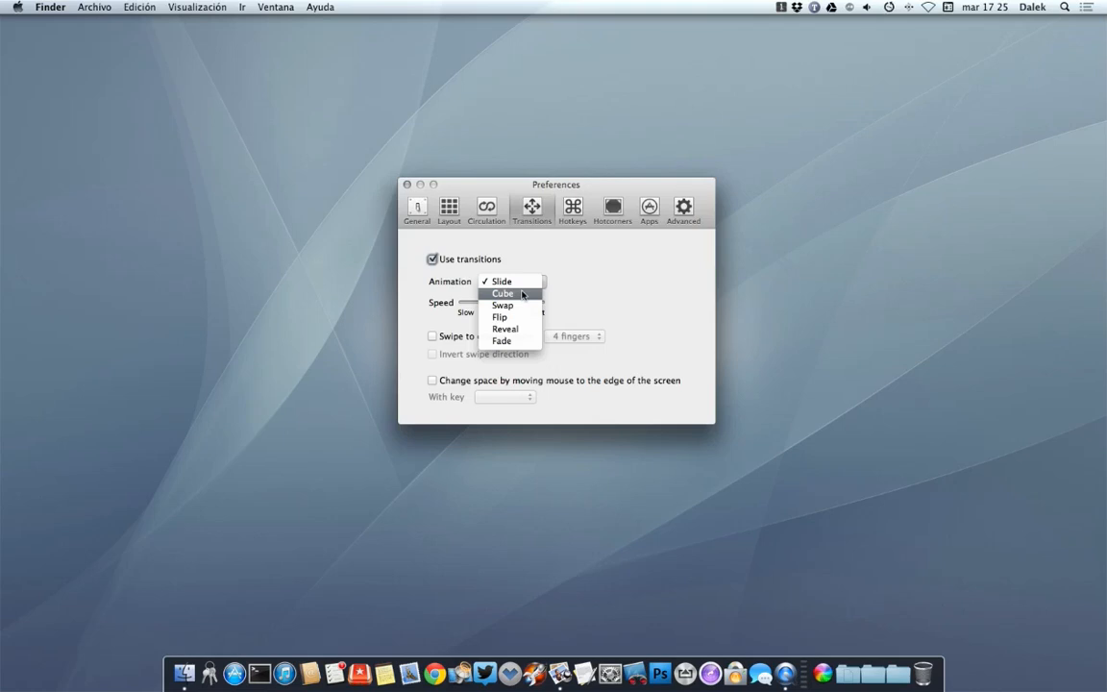
{"action": "left_click", "coordinate": [663, 245]}
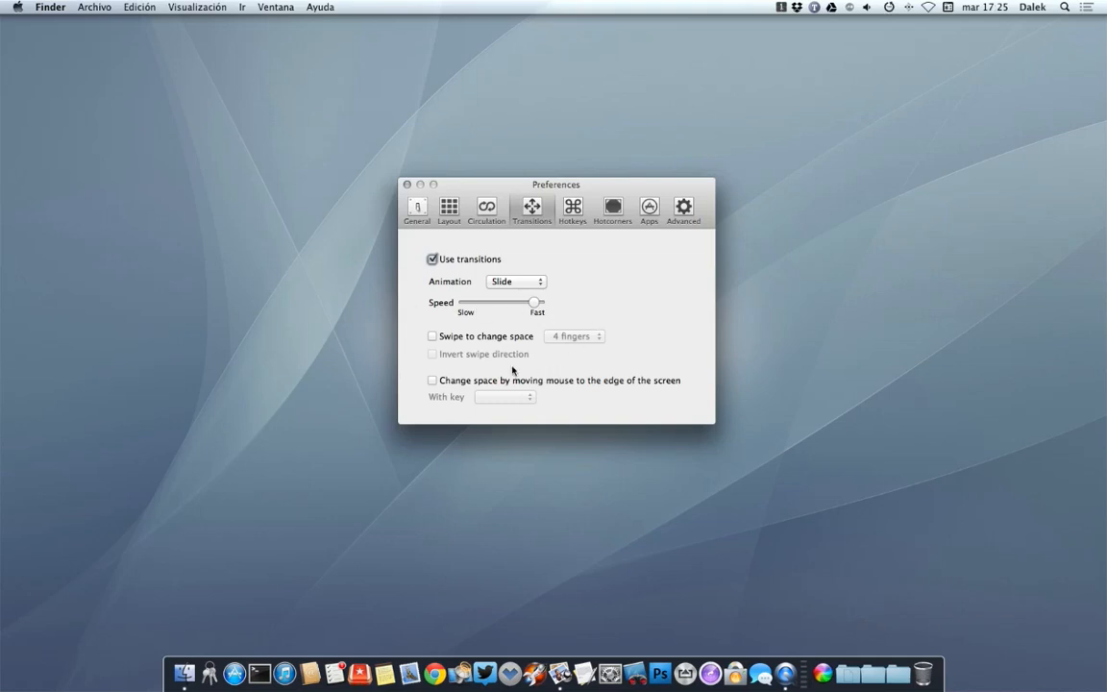
Enable swiping to change space with 4 fingers, and switch the inverted swipe direction on and off again.
{"action": "left_click", "coordinate": [469, 337]}
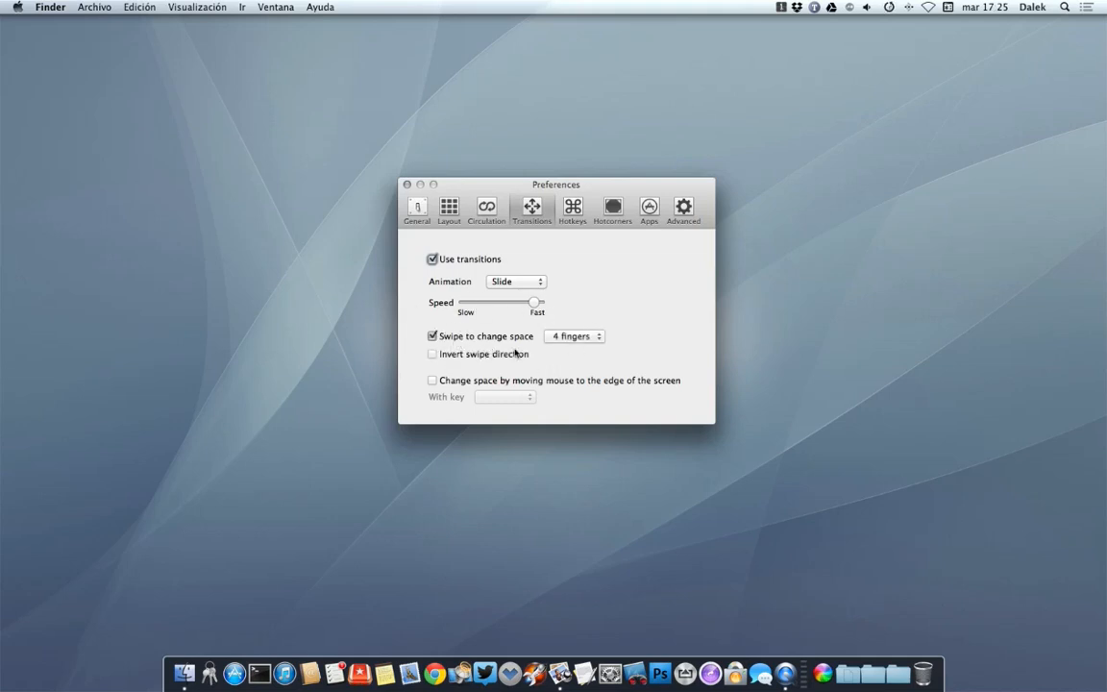
{"action": "left_click", "coordinate": [571, 336]}
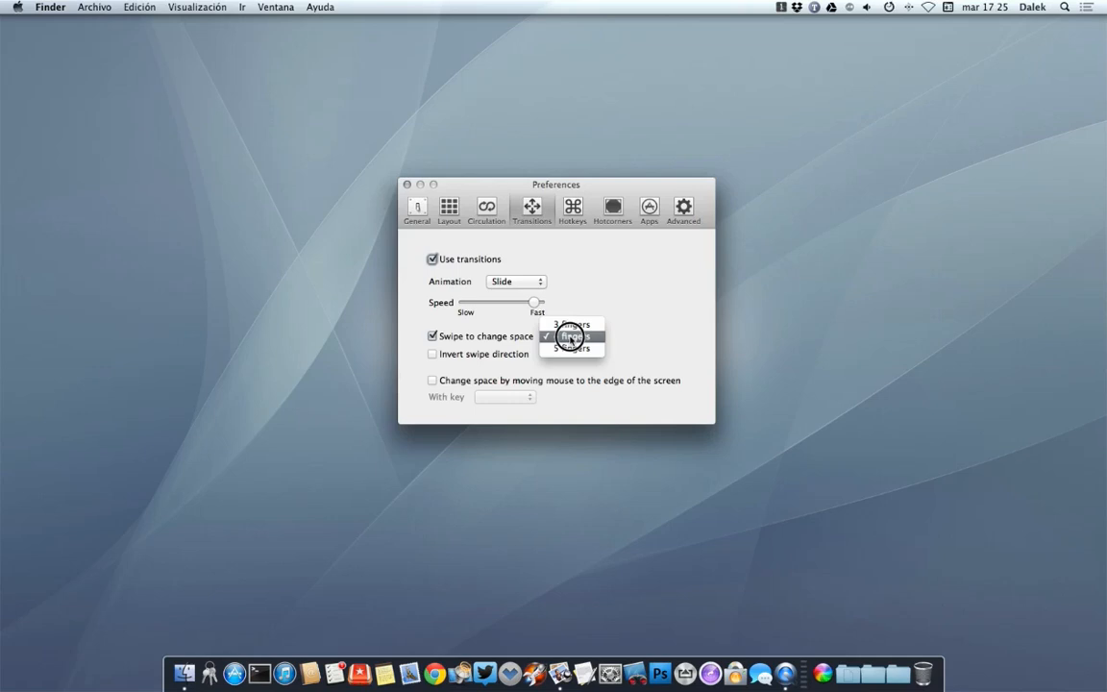
{"action": "left_click", "coordinate": [674, 336]}
{"action": "left_click", "coordinate": [448, 354]}
{"action": "left_click", "coordinate": [444, 354]}
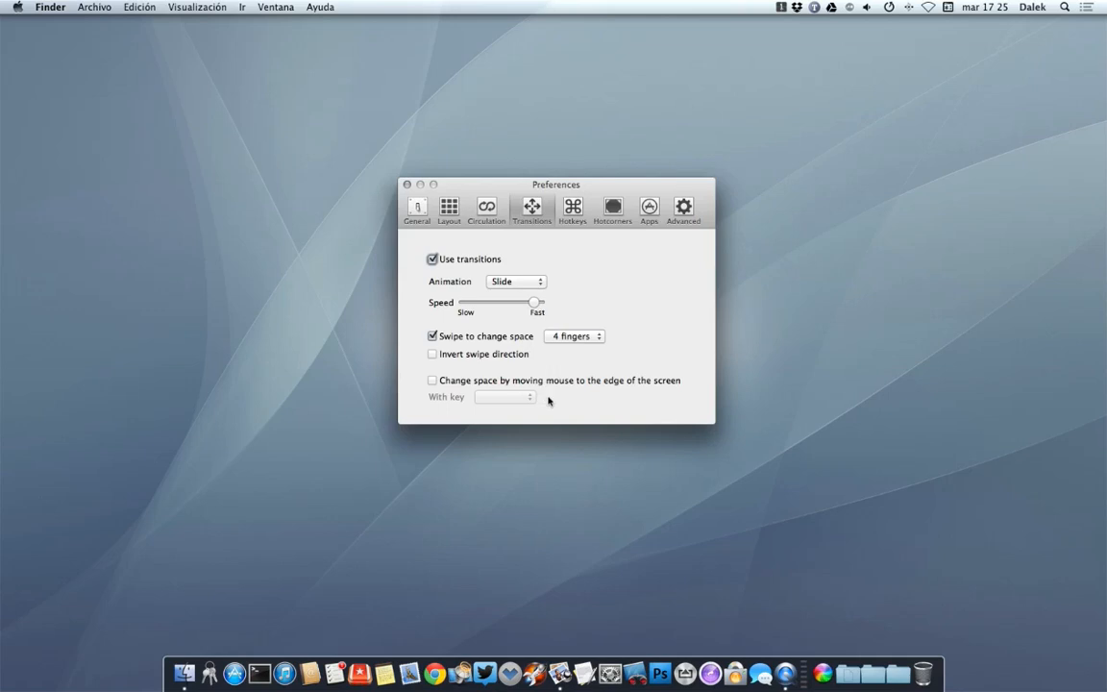
Enable changing space by moving the mouse to the screen edge without a modifier key, and test it at the left edge.
{"action": "left_click", "coordinate": [454, 381]}
{"action": "left_click", "coordinate": [520, 400]}
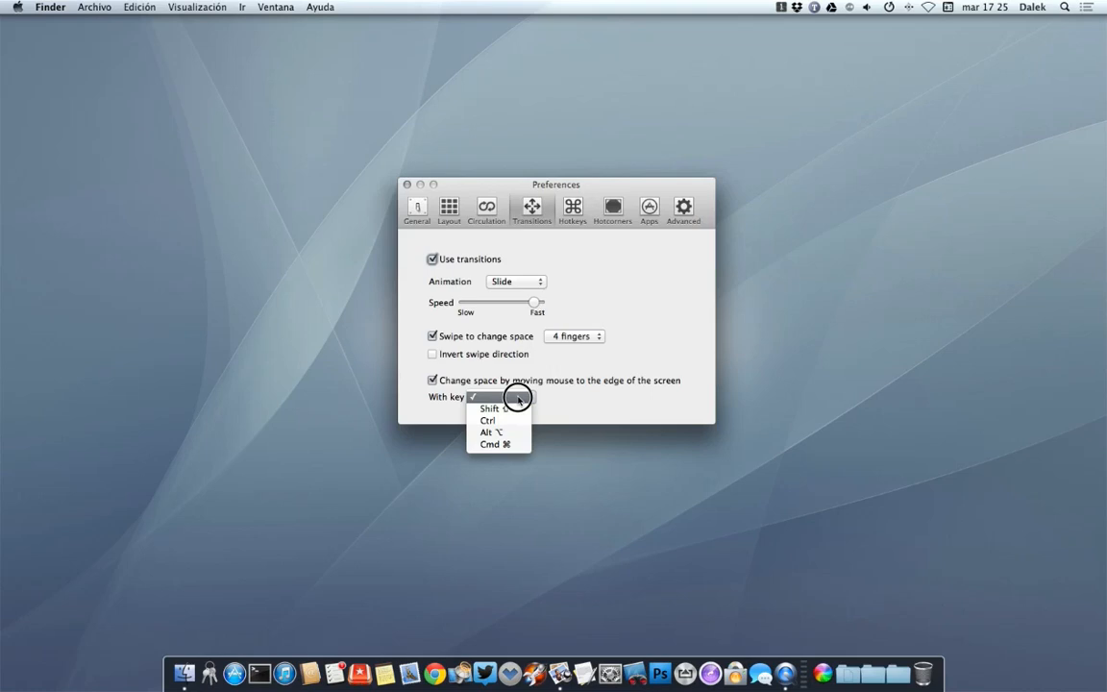
{"action": "left_click_drag", "start_coordinate": [518, 398], "coordinate": [660, 397]}
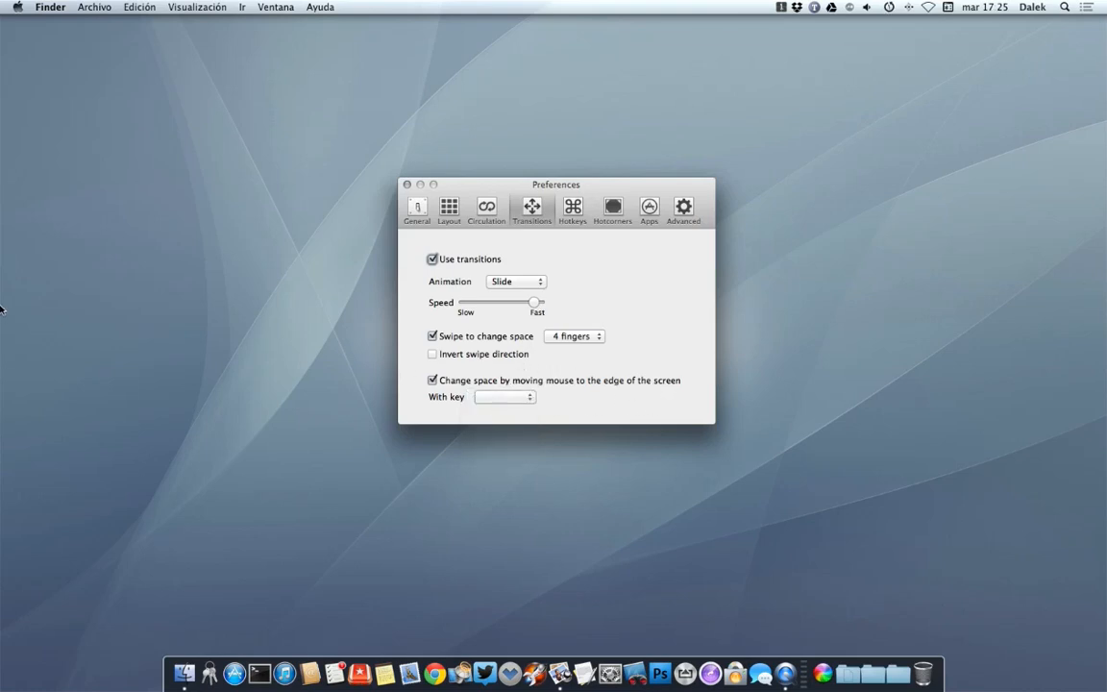
{"action": "mouse_move", "coordinate": [1, 310]}
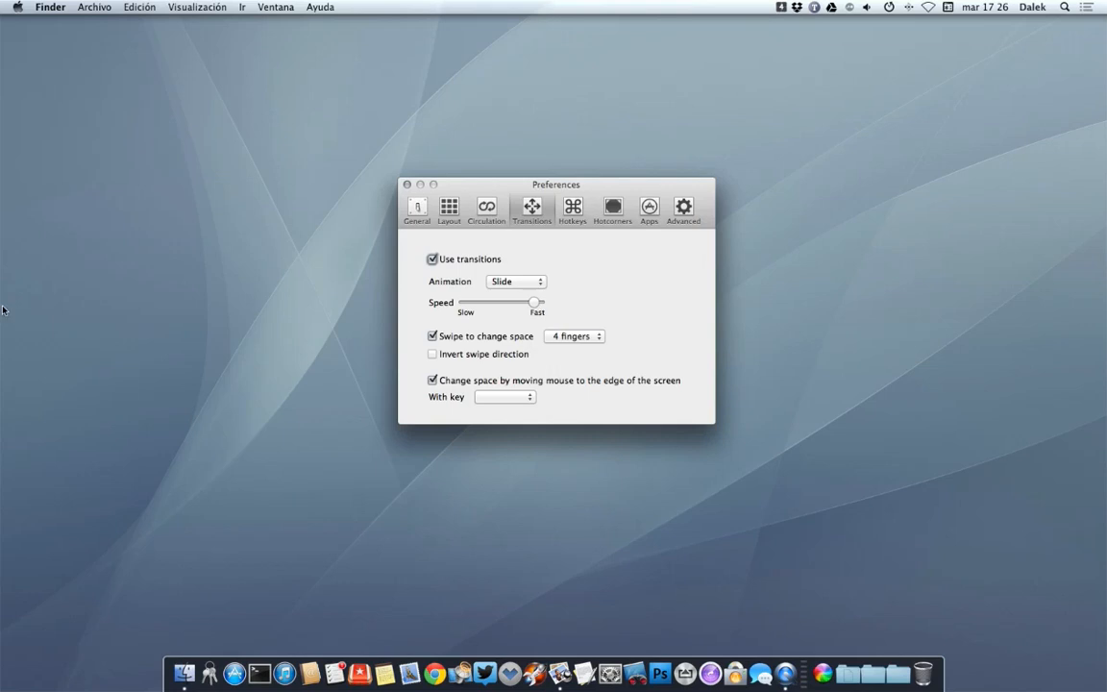
Examine the modifier key choices for changing space at the screen edge, keeping the blank choice.
{"action": "left_click", "coordinate": [498, 398]}
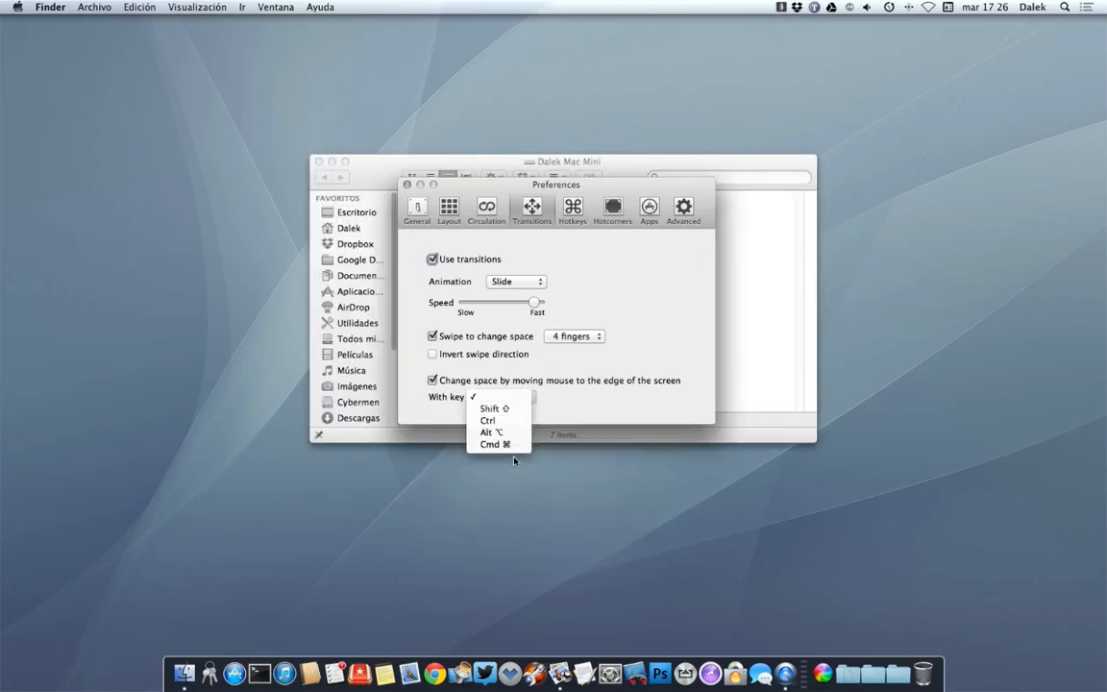
{"action": "left_click", "coordinate": [632, 413]}
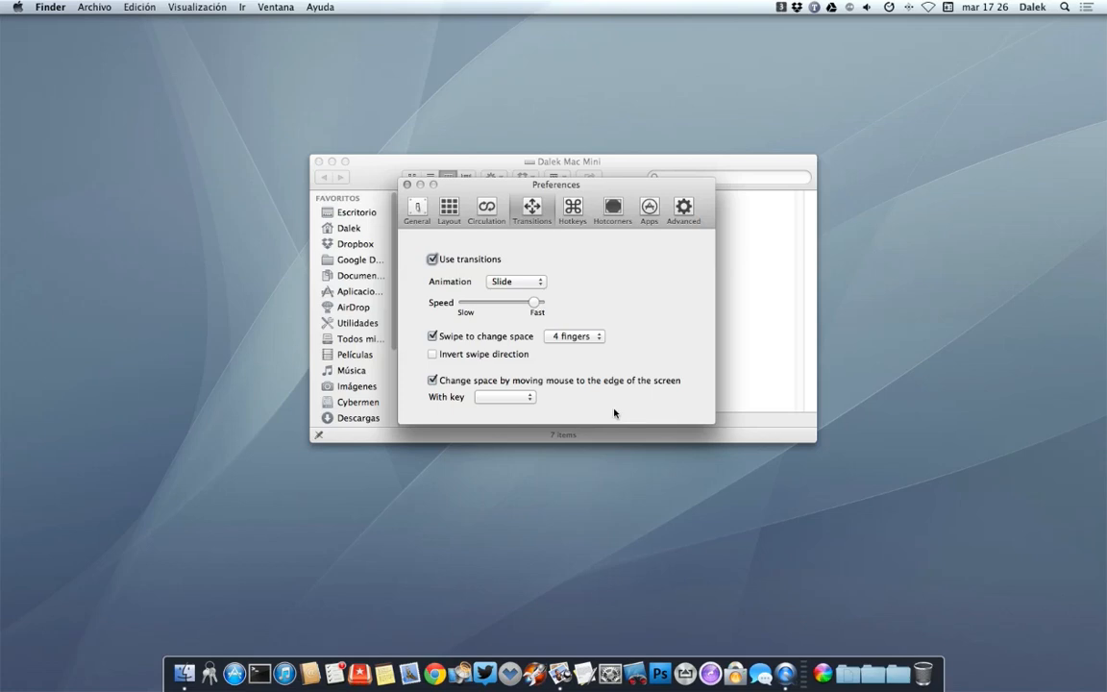
{"action": "left_click", "coordinate": [451, 382]}
{"action": "left_click", "coordinate": [451, 381]}
{"action": "left_click_drag", "start_coordinate": [497, 399], "coordinate": [446, 384]}
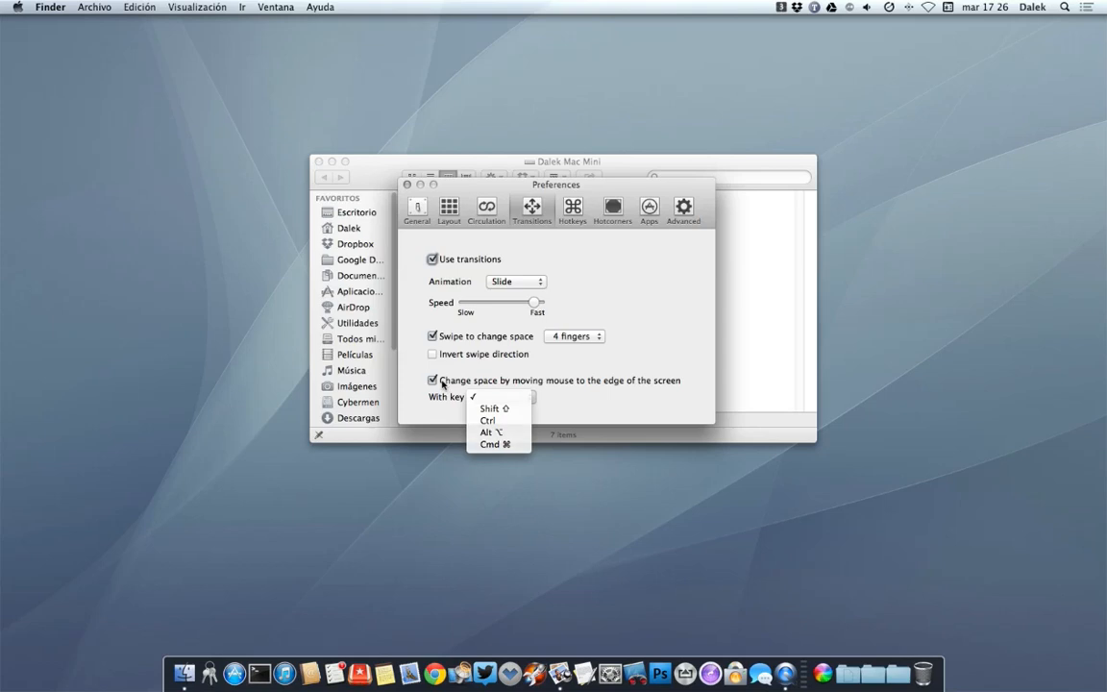
{"action": "left_click", "coordinate": [445, 382]}
Show the Hotkeys preferences, test the overview grid hotkey, and examine the mouse button choices, keeping 3rd/middle button.
{"action": "left_click", "coordinate": [573, 209]}
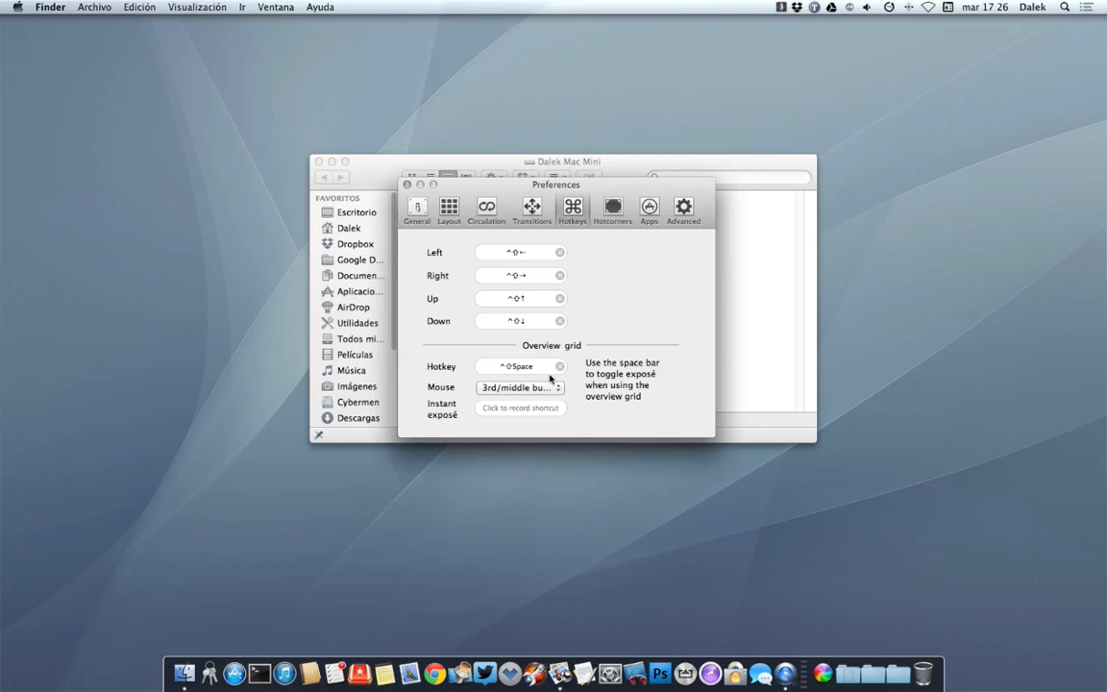
{"action": "key", "text": "ctrl+shift+space"}
{"action": "key", "text": "ctrl+shift+space"}
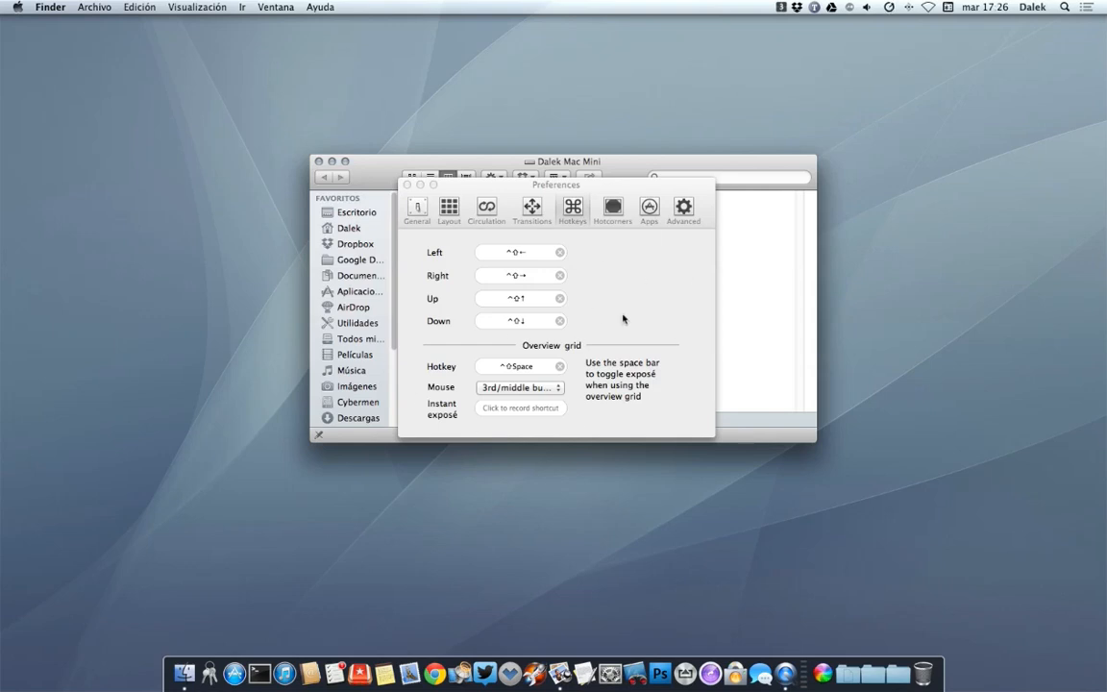
{"action": "left_click", "coordinate": [506, 387]}
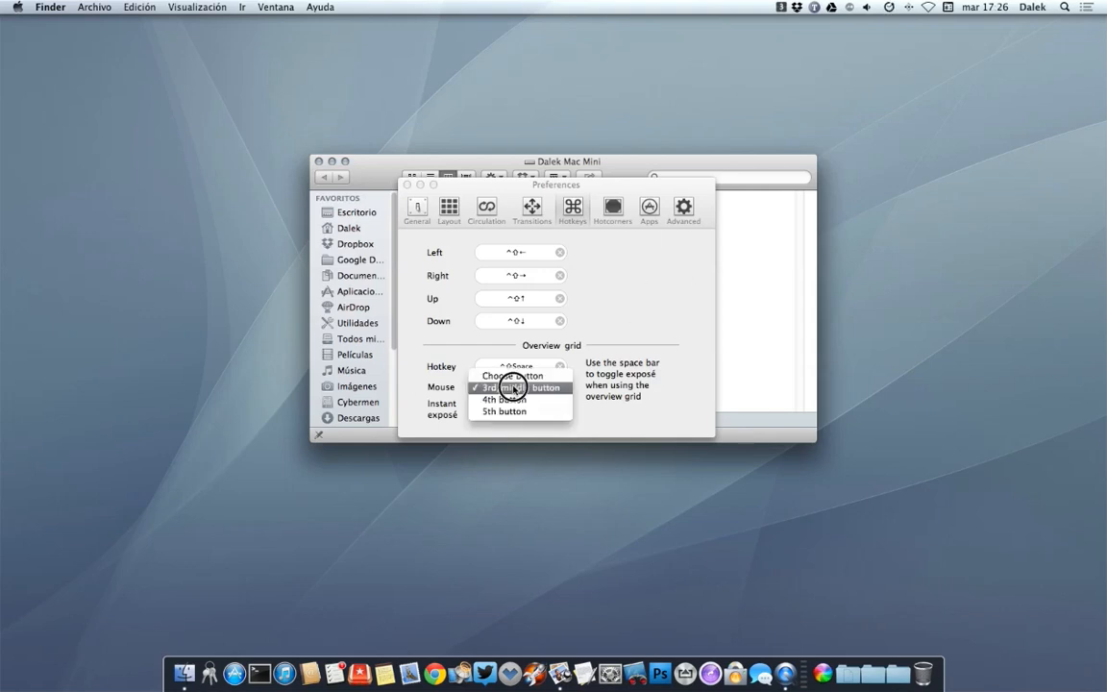
{"action": "left_click", "coordinate": [402, 387]}
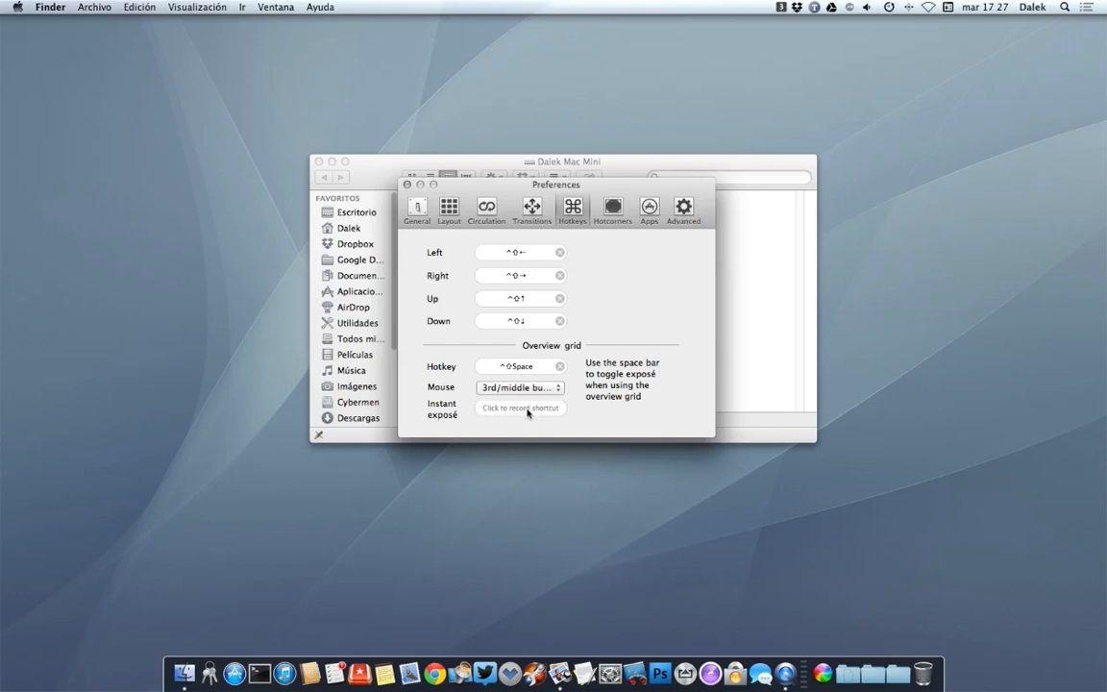
Examine the Hotcorners actions, leaving the other corners unassigned, and assign Show overview grid to the lower-left corner.
{"action": "left_click", "coordinate": [614, 210]}
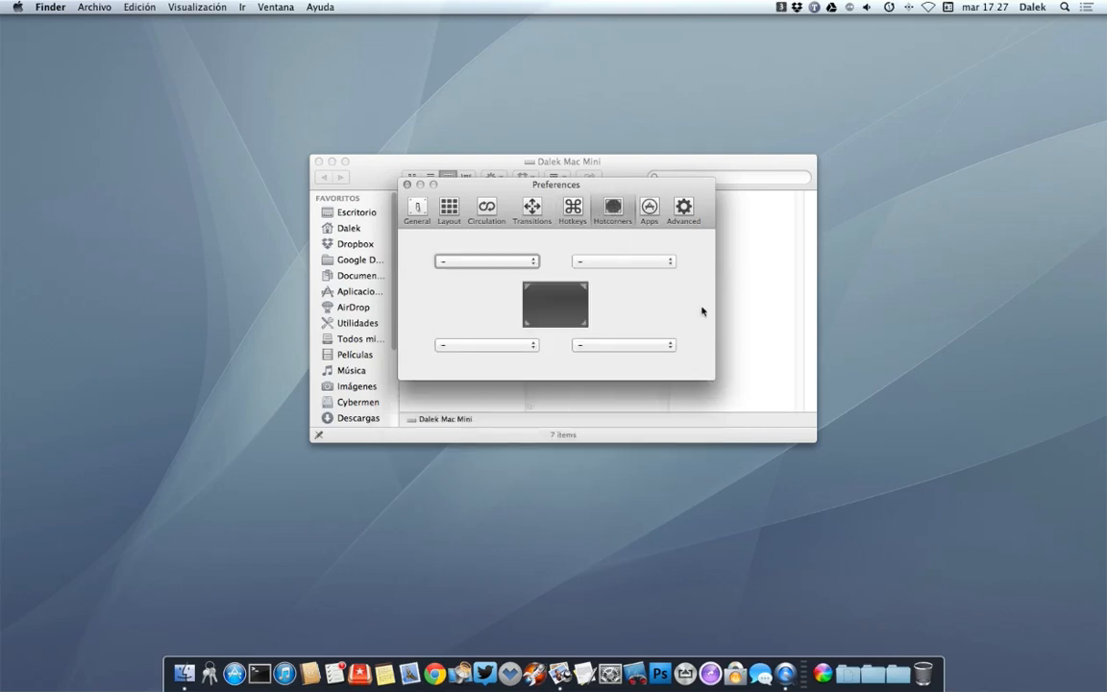
{"action": "left_click", "coordinate": [486, 261]}
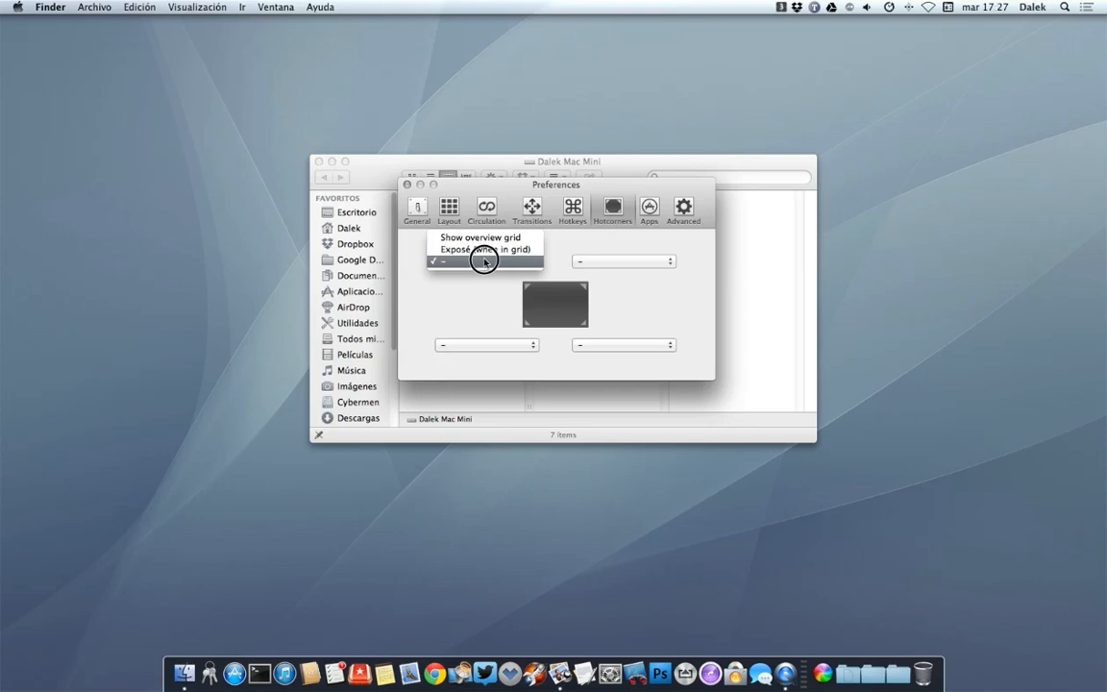
{"action": "left_click", "coordinate": [485, 262]}
{"action": "left_click", "coordinate": [634, 262]}
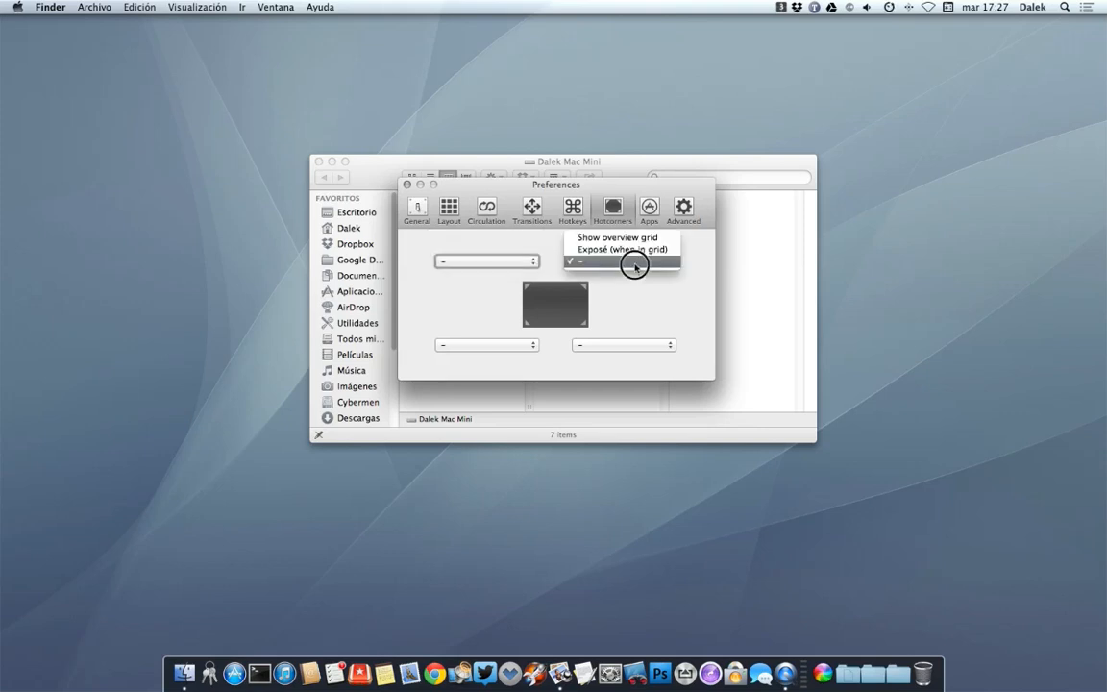
{"action": "left_click", "coordinate": [644, 267]}
{"action": "left_click", "coordinate": [632, 354]}
{"action": "left_click", "coordinate": [632, 354]}
{"action": "left_click", "coordinate": [465, 346]}
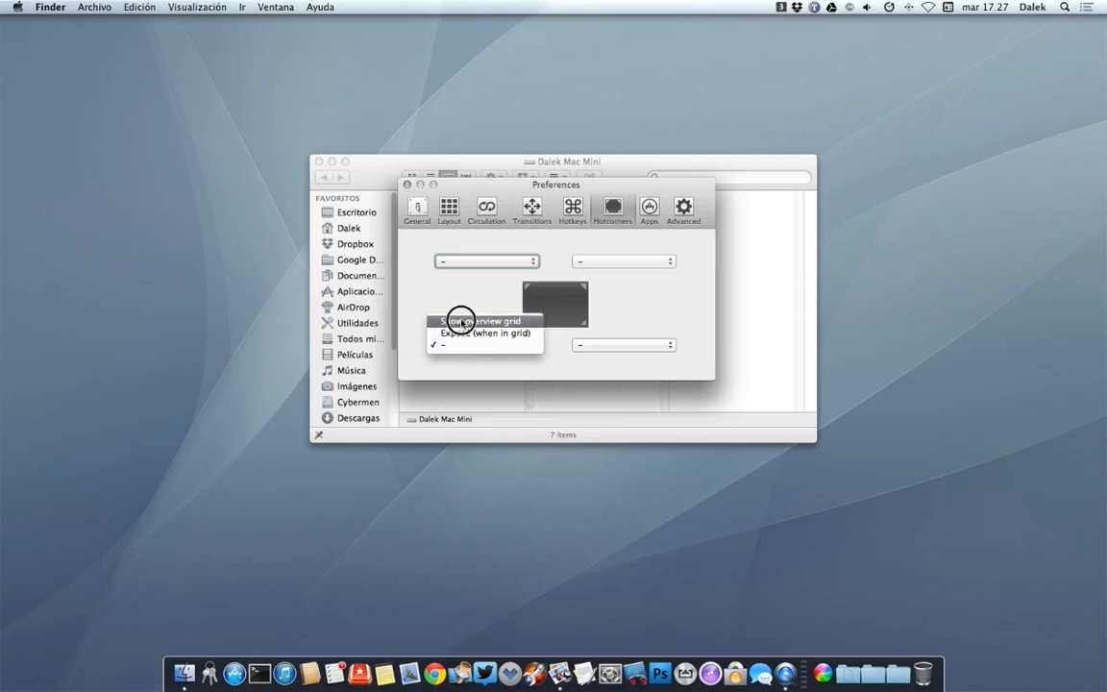
{"action": "left_click", "coordinate": [461, 321]}
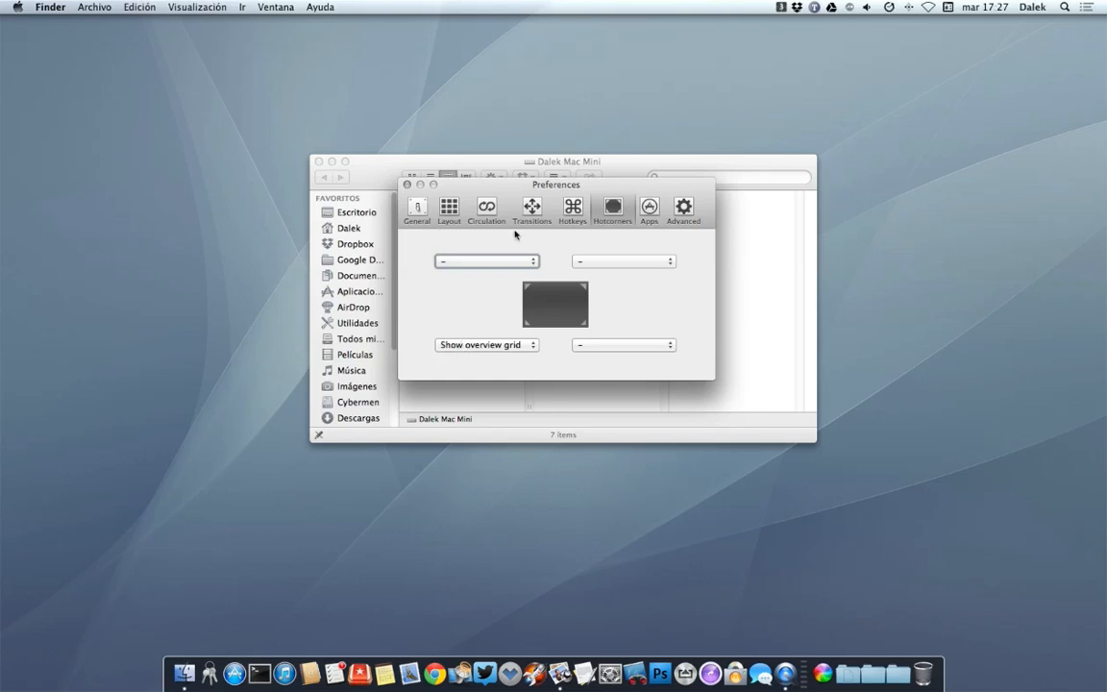
Try Exposé (when in grid) on the lower-left hot corner within the overview grid, and restore the corner to Show overview grid.
{"action": "left_click", "coordinate": [464, 346]}
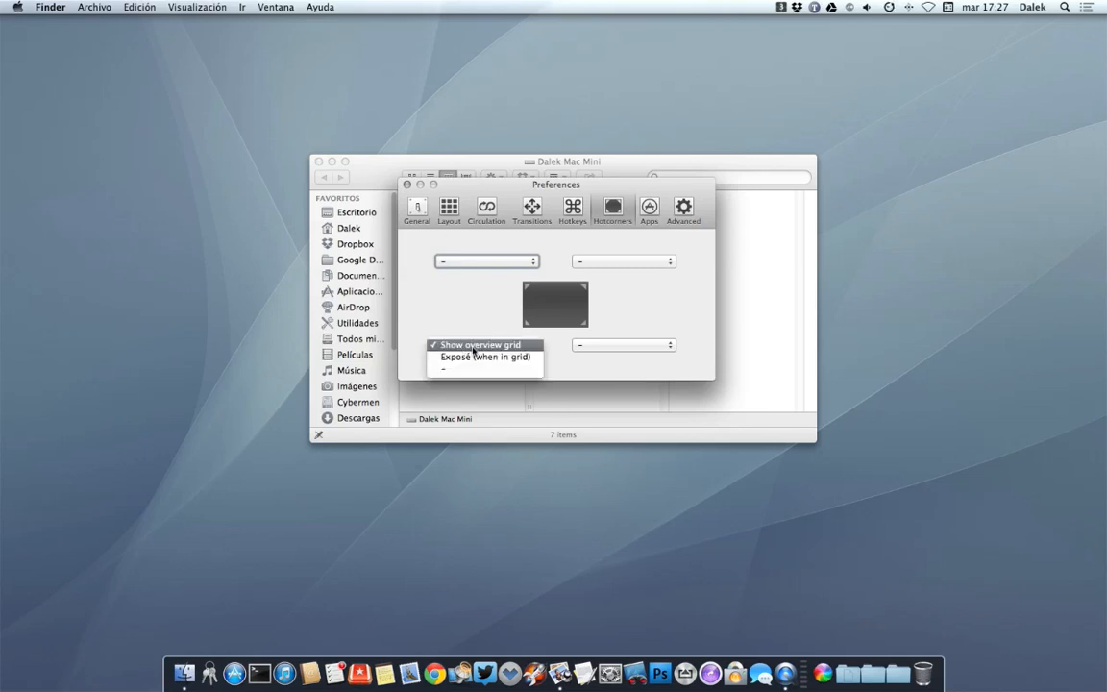
{"action": "left_click", "coordinate": [478, 358]}
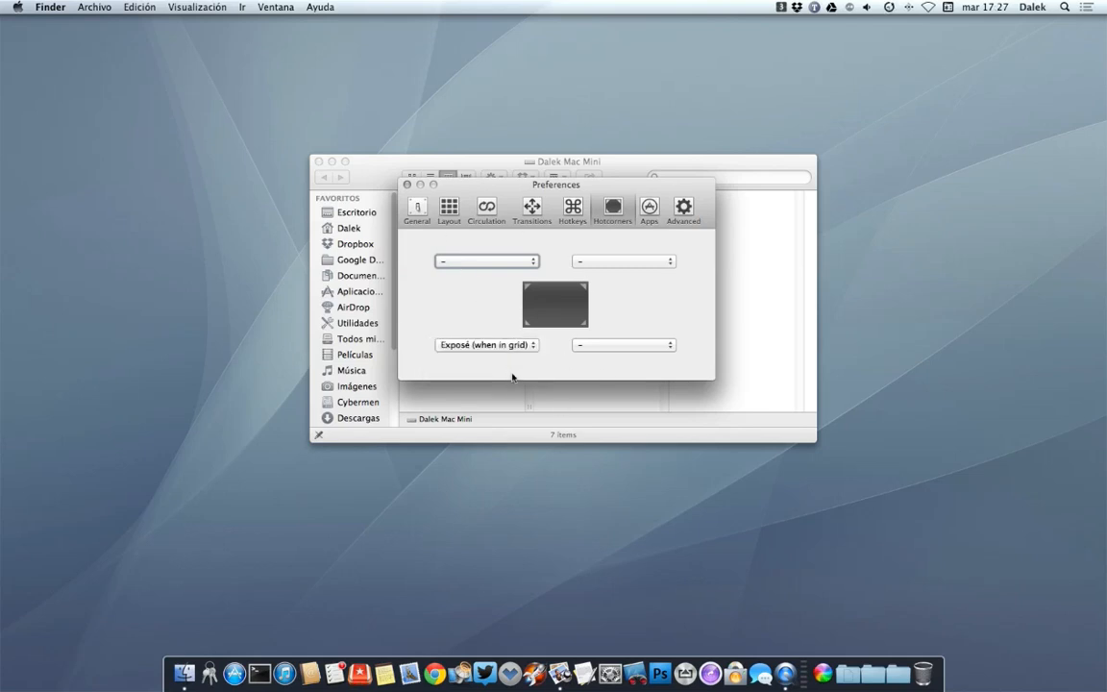
{"action": "key", "text": "ctrl+alt+g"}
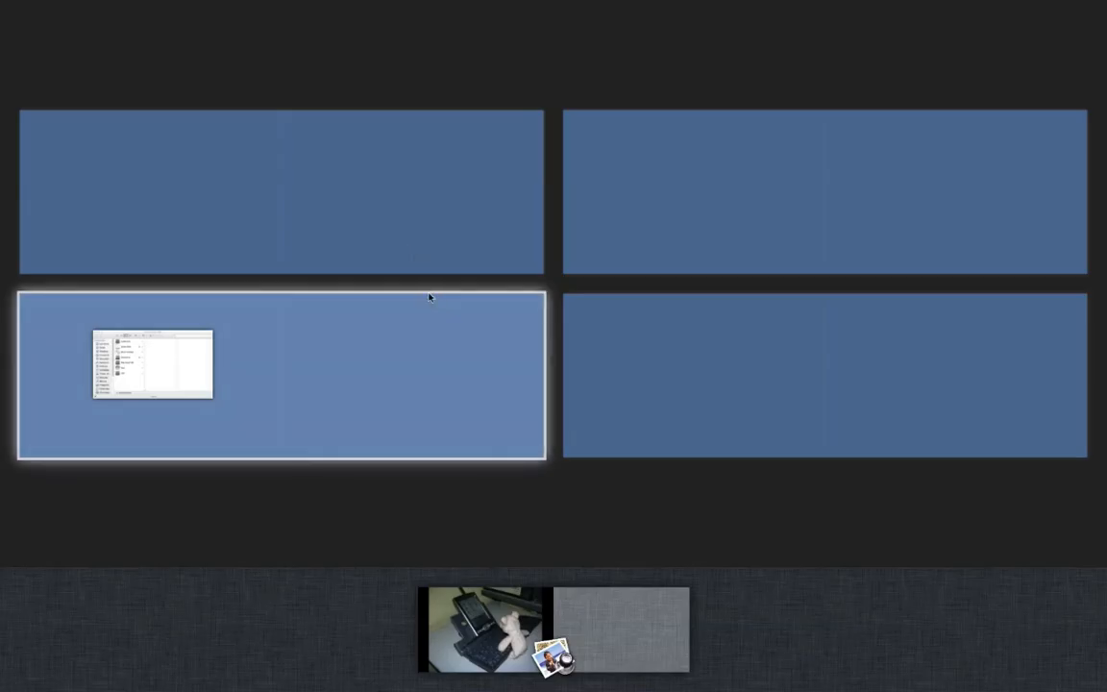
{"action": "mouse_move", "coordinate": [1, 691]}
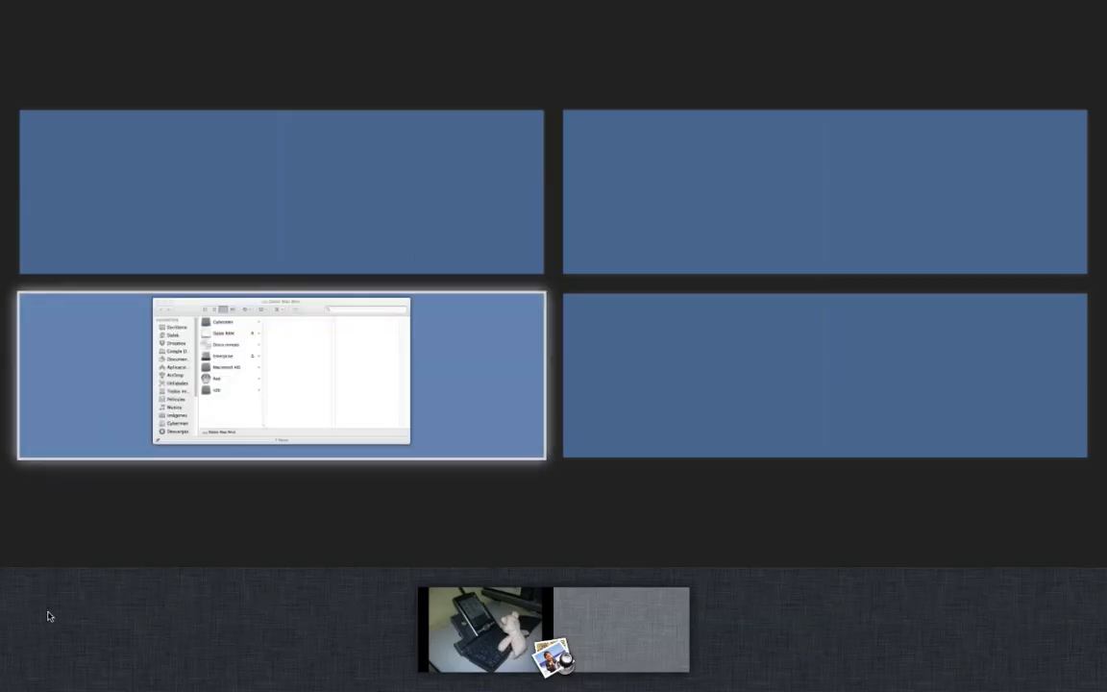
{"action": "left_click", "coordinate": [232, 433]}
{"action": "mouse_move", "coordinate": [1, 690]}
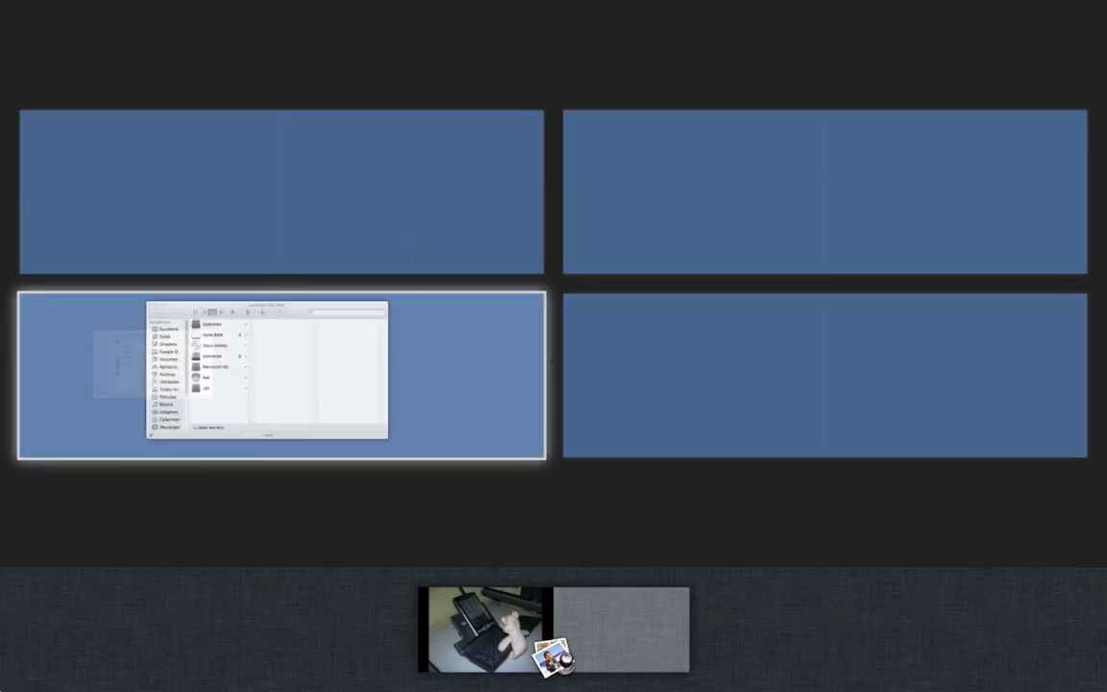
{"action": "left_click", "coordinate": [309, 367]}
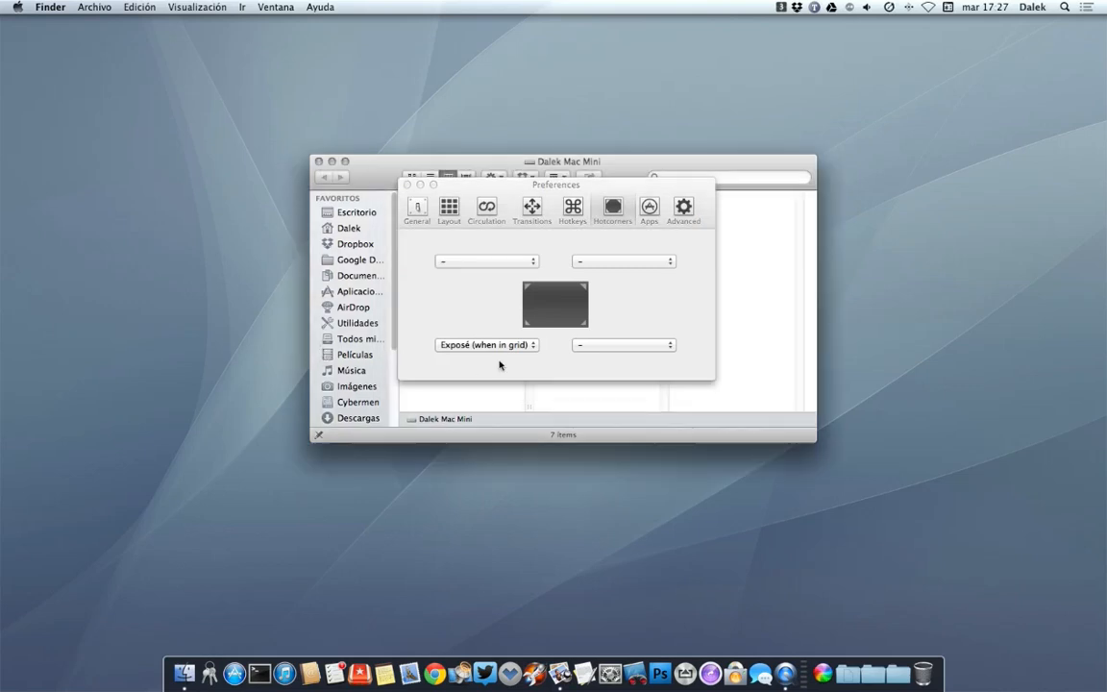
{"action": "left_click", "coordinate": [497, 348]}
{"action": "key", "text": "Return"}
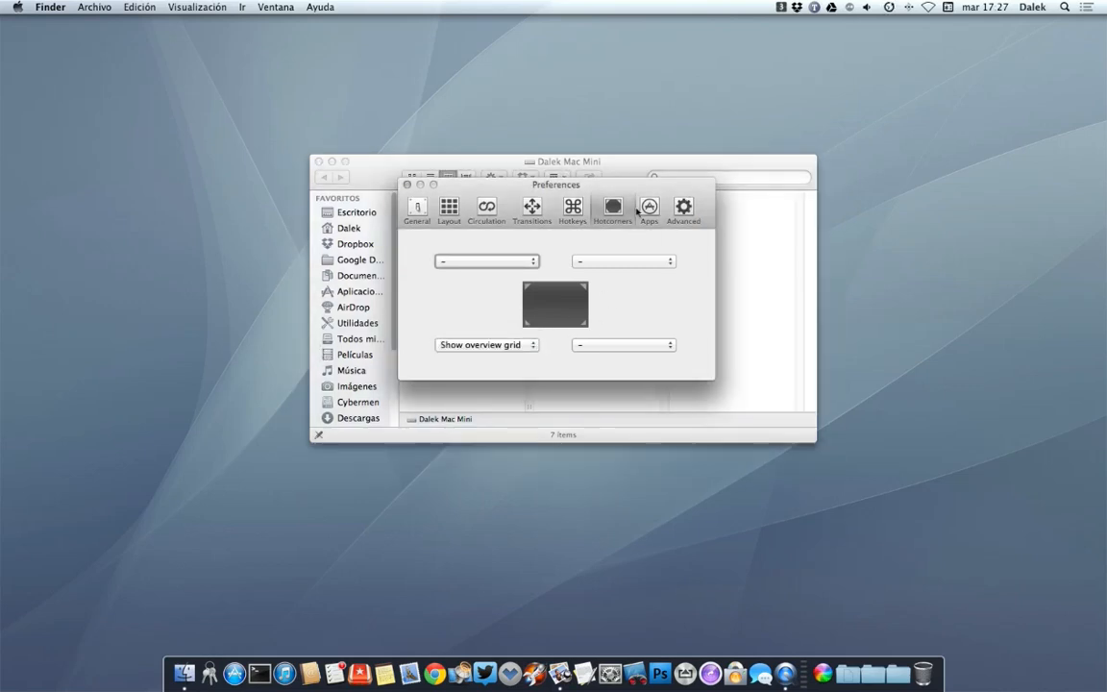
Show the Apps preferences and examine the desktop assignment options the Dock offers for a running app.
{"action": "left_click", "coordinate": [648, 209]}
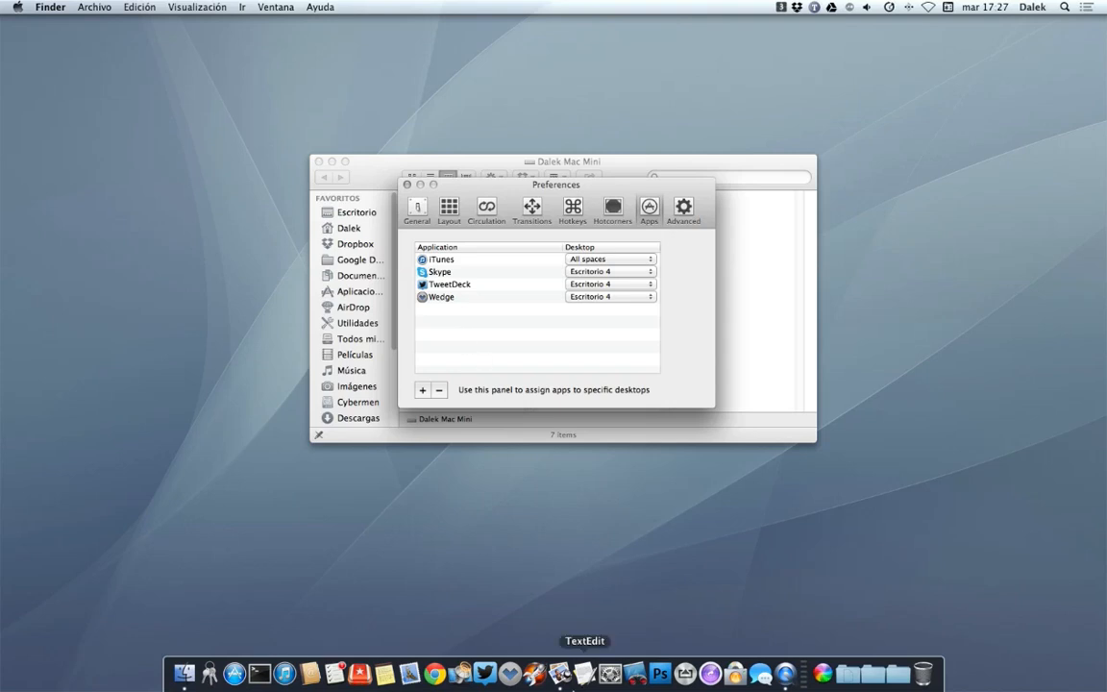
{"action": "right_click", "coordinate": [560, 673]}
{"action": "mouse_move", "coordinate": [624, 587]}
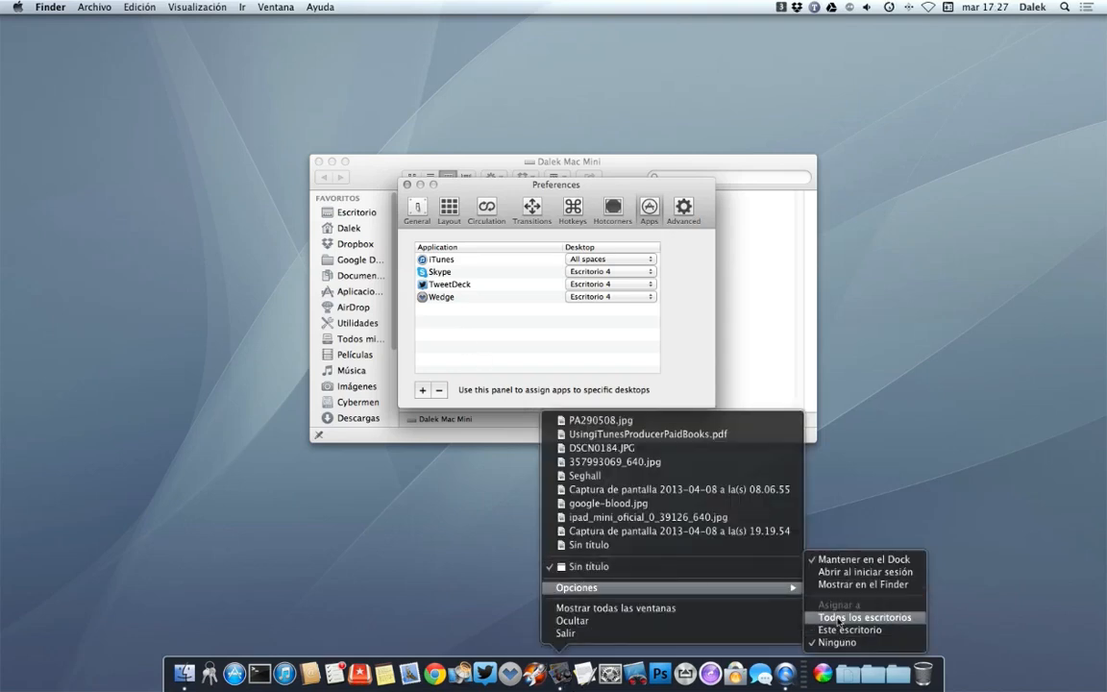
{"action": "left_click", "coordinate": [505, 339]}
Switch to System Preferences, view the Mission Control settings and return to the overview, moving the TotalSpaces preferences window clear of it.
{"action": "left_click", "coordinate": [612, 672]}
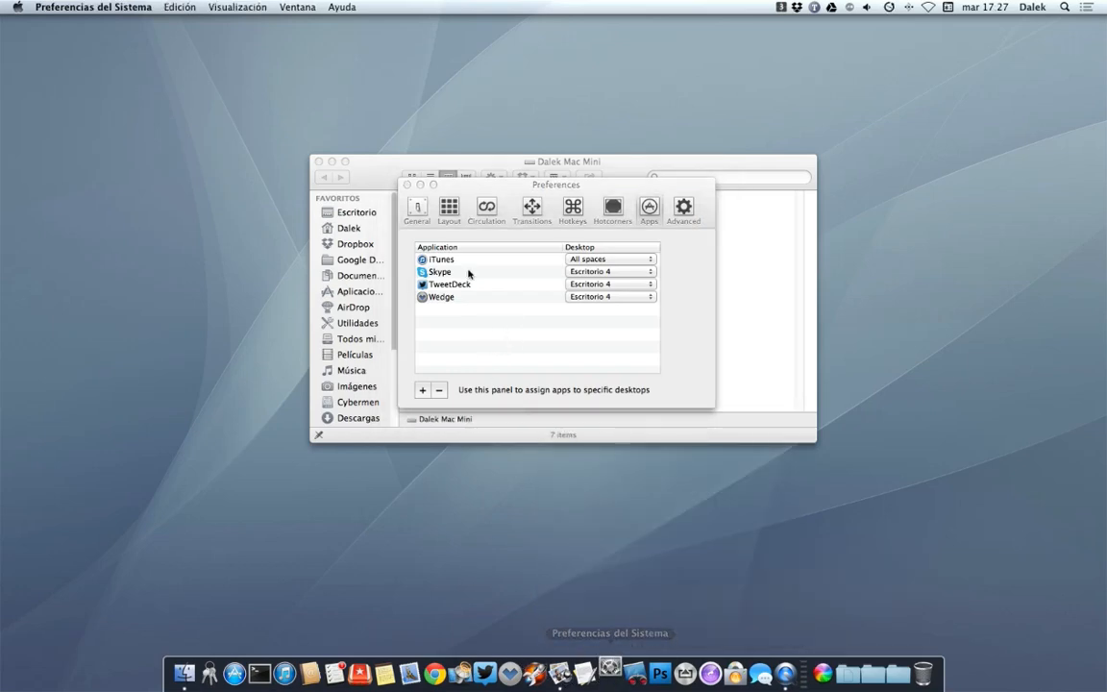
{"action": "left_click_drag", "start_coordinate": [468, 184], "coordinate": [585, 180]}
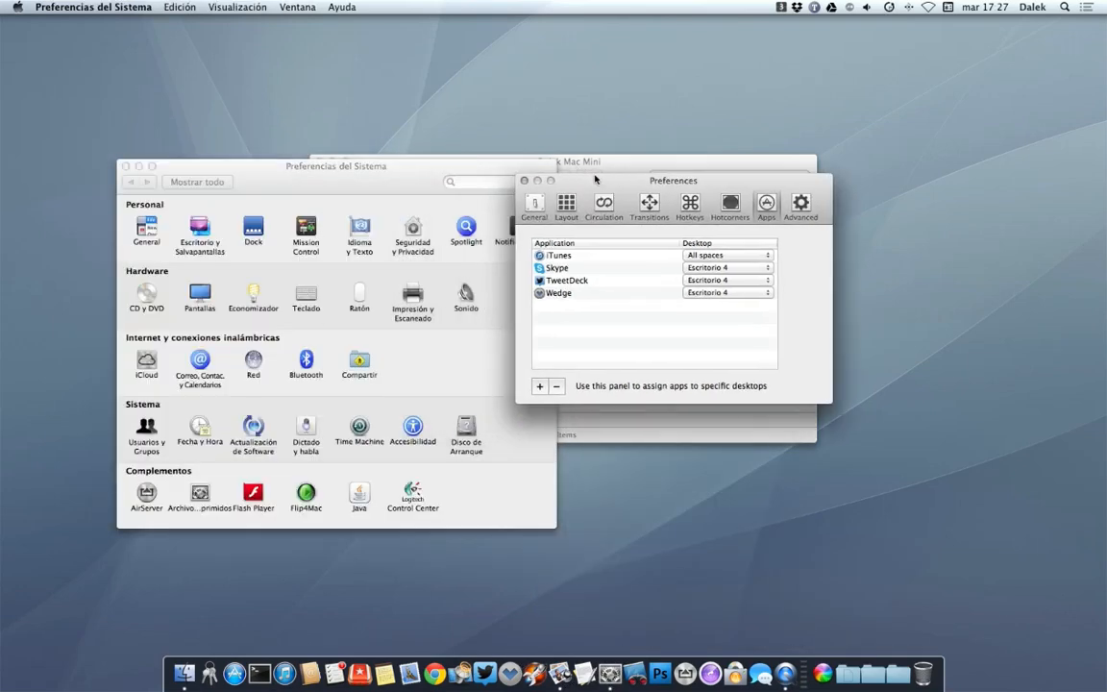
{"action": "left_click", "coordinate": [306, 230]}
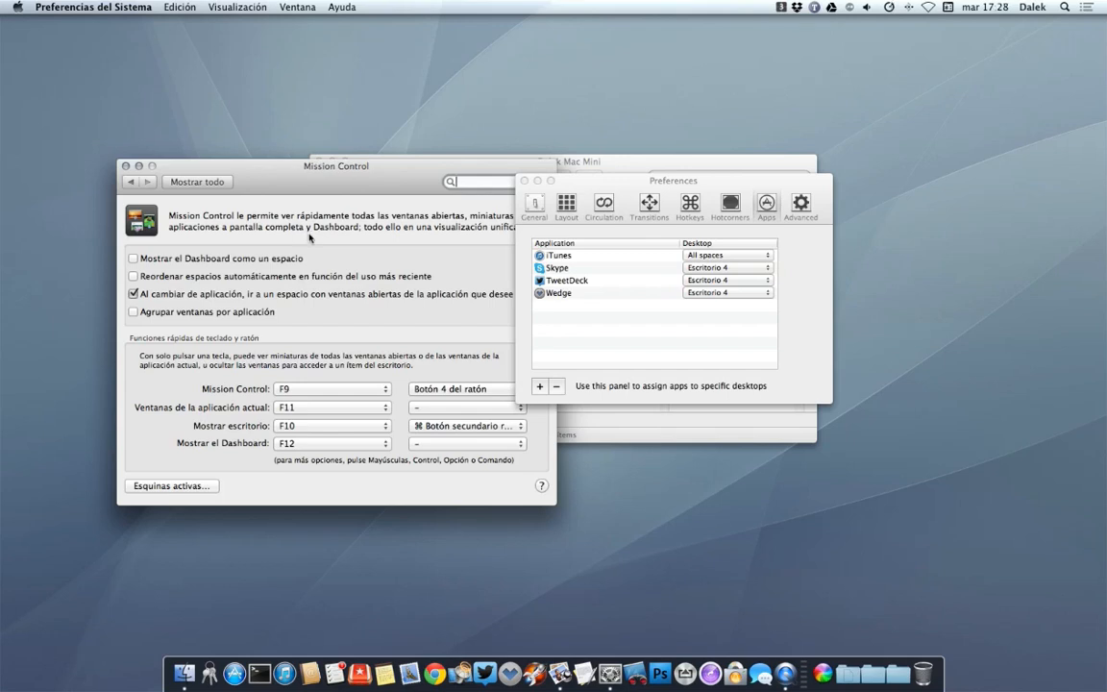
{"action": "left_click", "coordinate": [196, 182]}
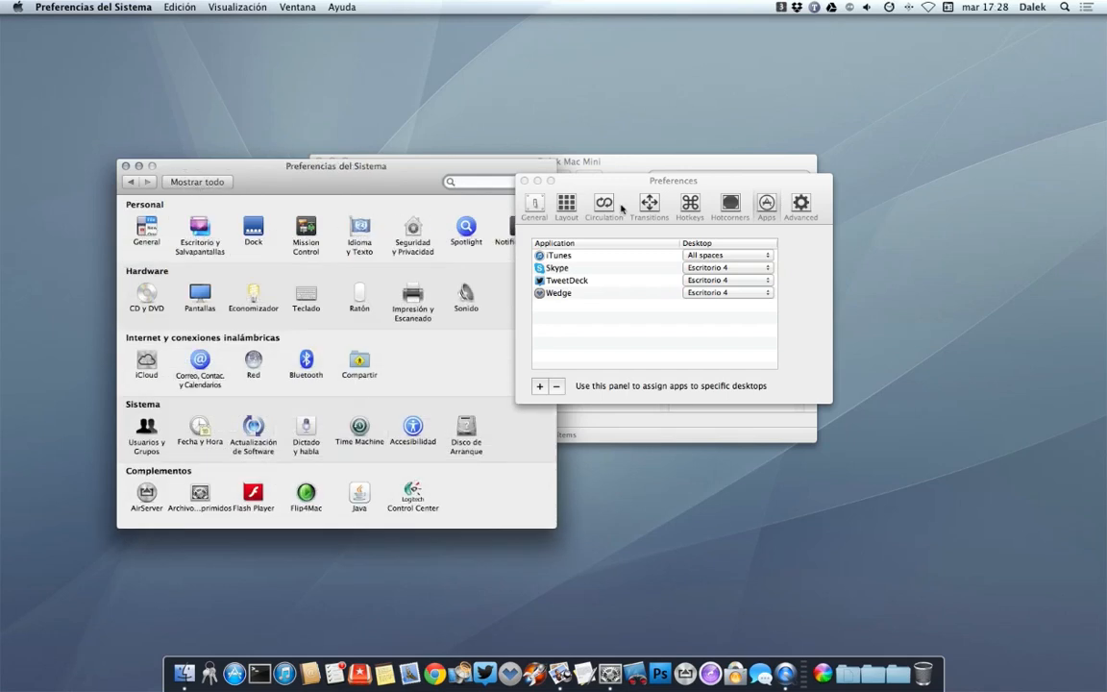
{"action": "left_click_drag", "start_coordinate": [663, 182], "coordinate": [771, 226]}
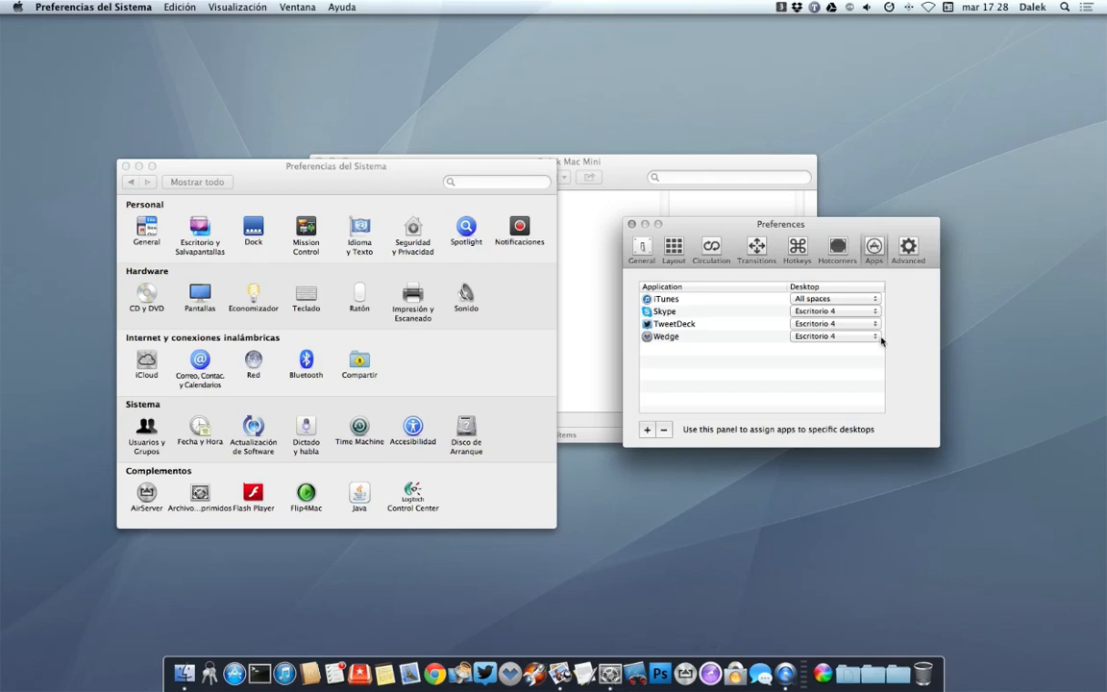
{"action": "left_click", "coordinate": [609, 677]}
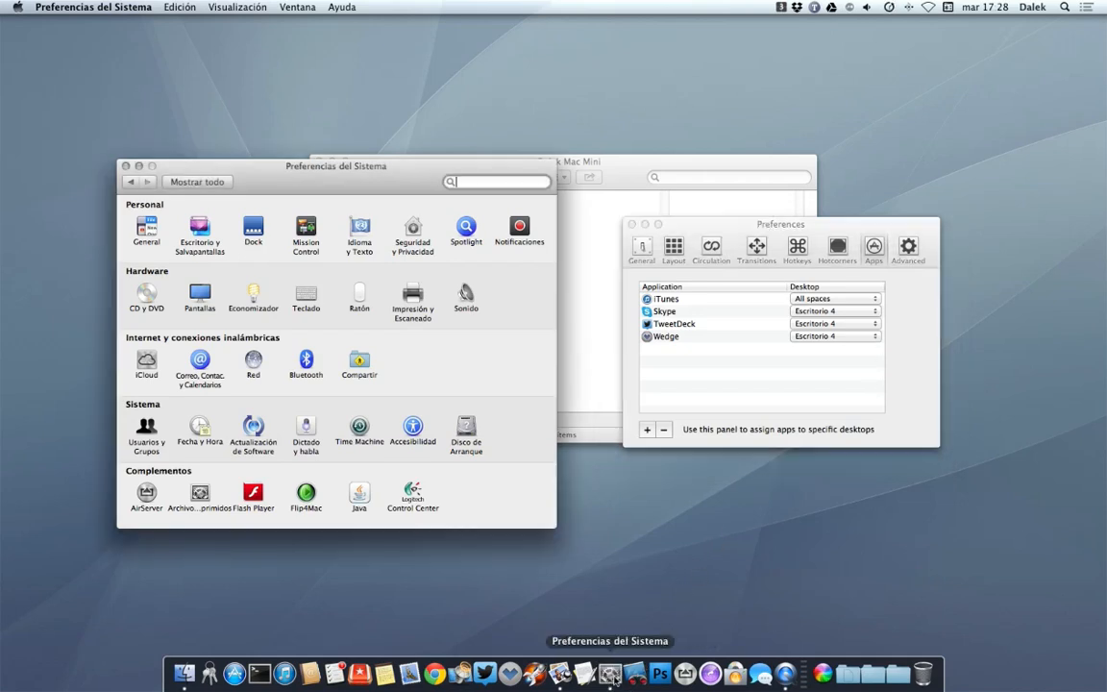
{"action": "right_click", "coordinate": [610, 677]}
{"action": "mouse_move", "coordinate": [630, 587]}
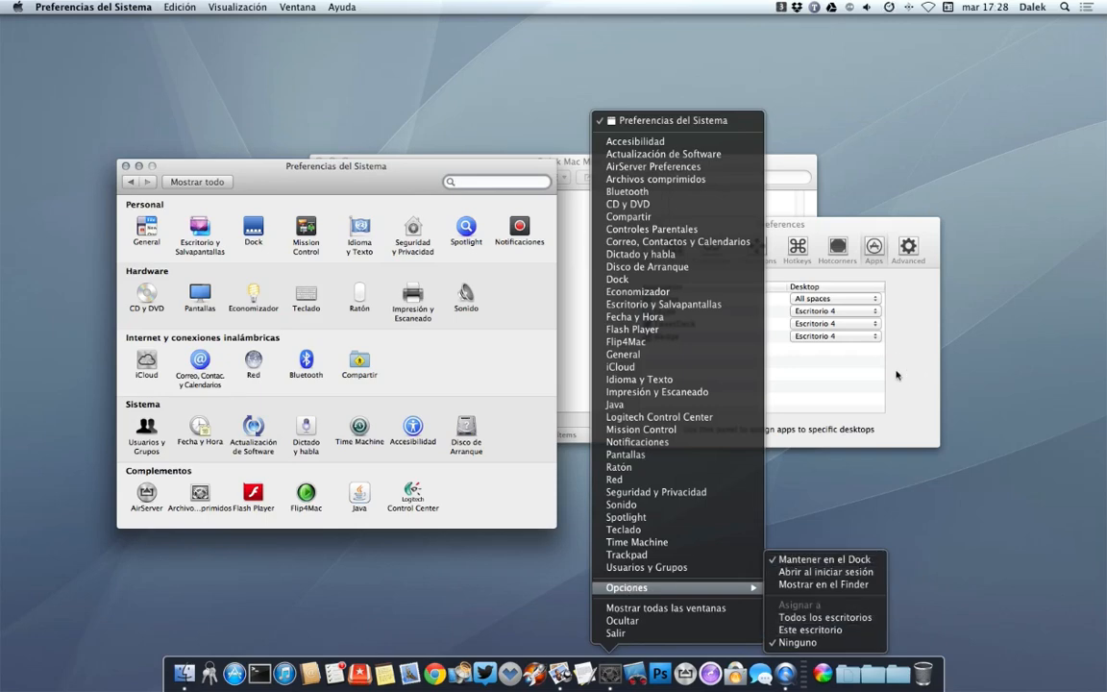
{"action": "left_click", "coordinate": [811, 630]}
{"action": "left_click", "coordinate": [833, 310]}
{"action": "left_click_drag", "start_coordinate": [817, 288], "coordinate": [734, 401]}
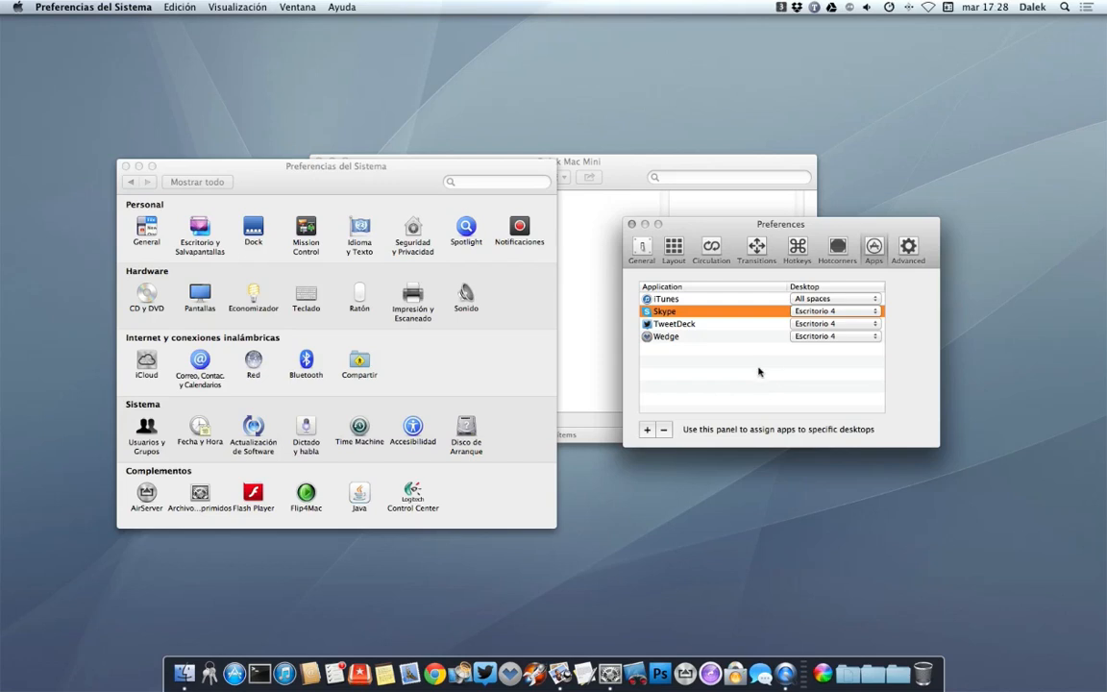
In the Advanced preferences, try a grid with 2 full screen apps, check it in the overview grid, and restore 0.
{"action": "left_click", "coordinate": [909, 250]}
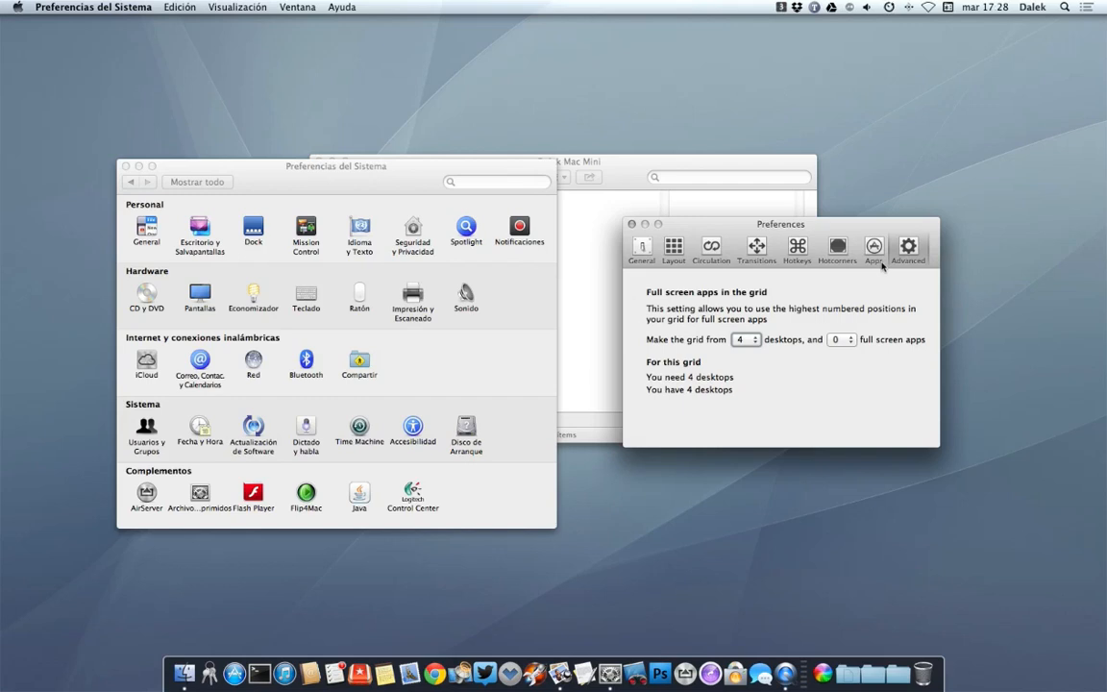
{"action": "left_click", "coordinate": [842, 339]}
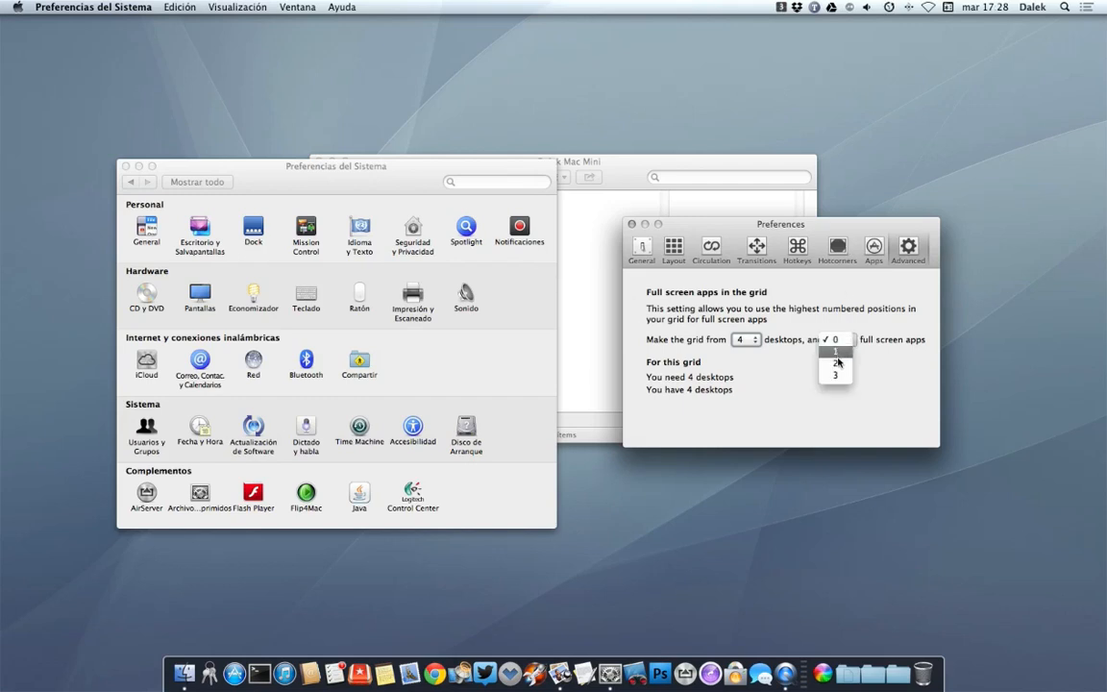
{"action": "left_click", "coordinate": [838, 365]}
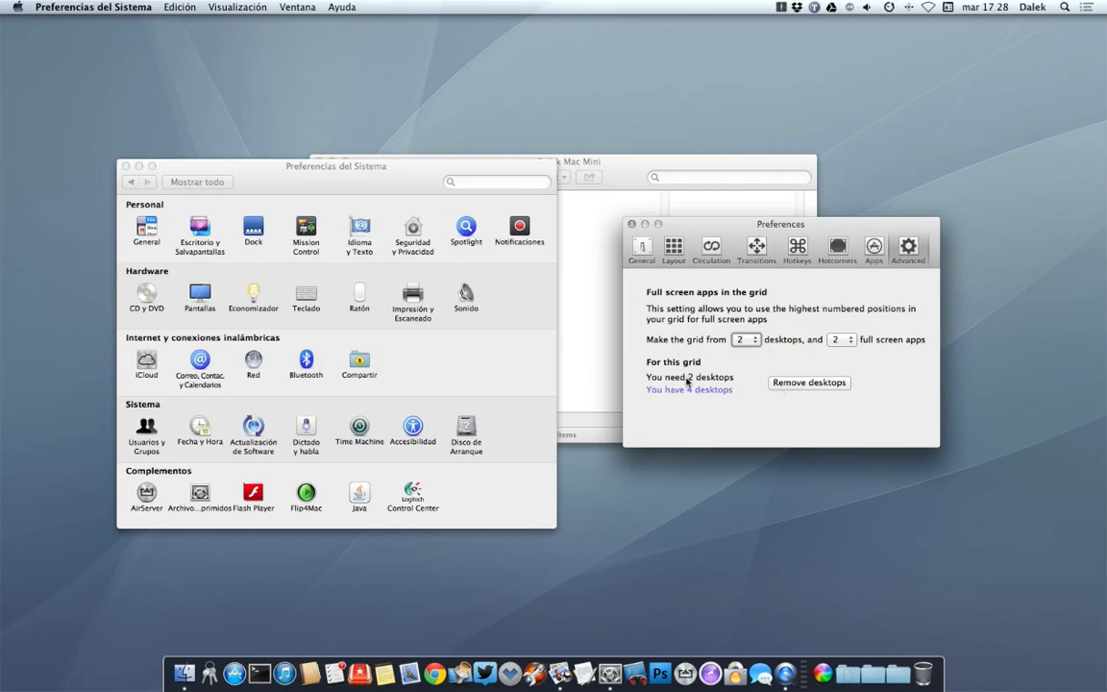
{"action": "key", "text": "ctrl+alt+space"}
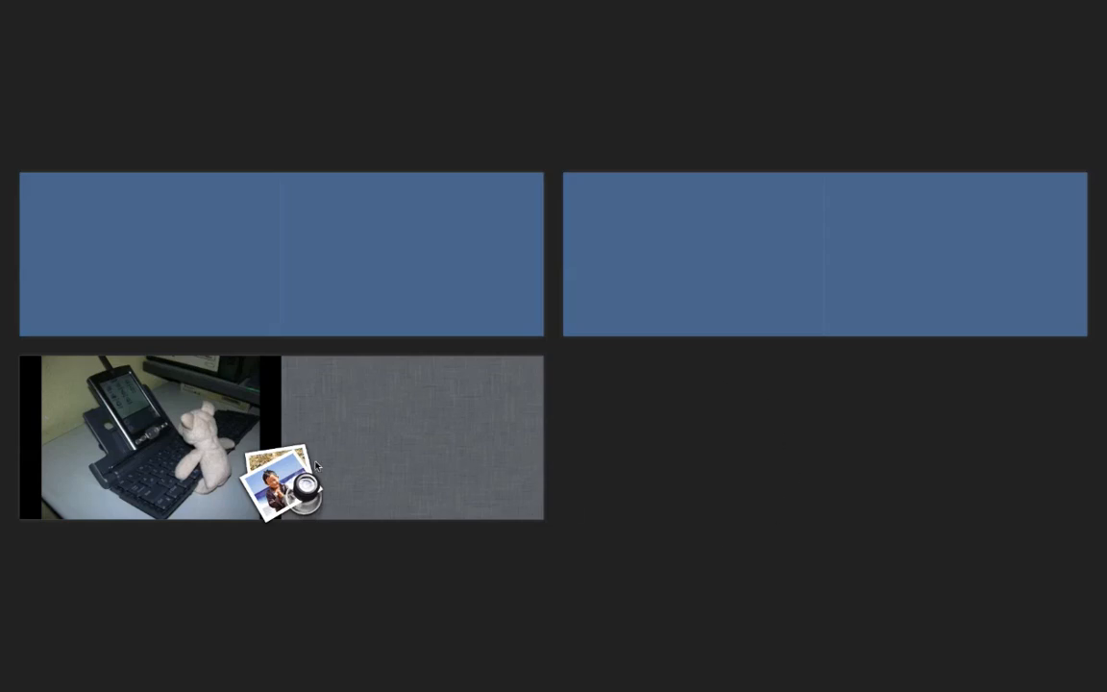
{"action": "left_click", "coordinate": [660, 281]}
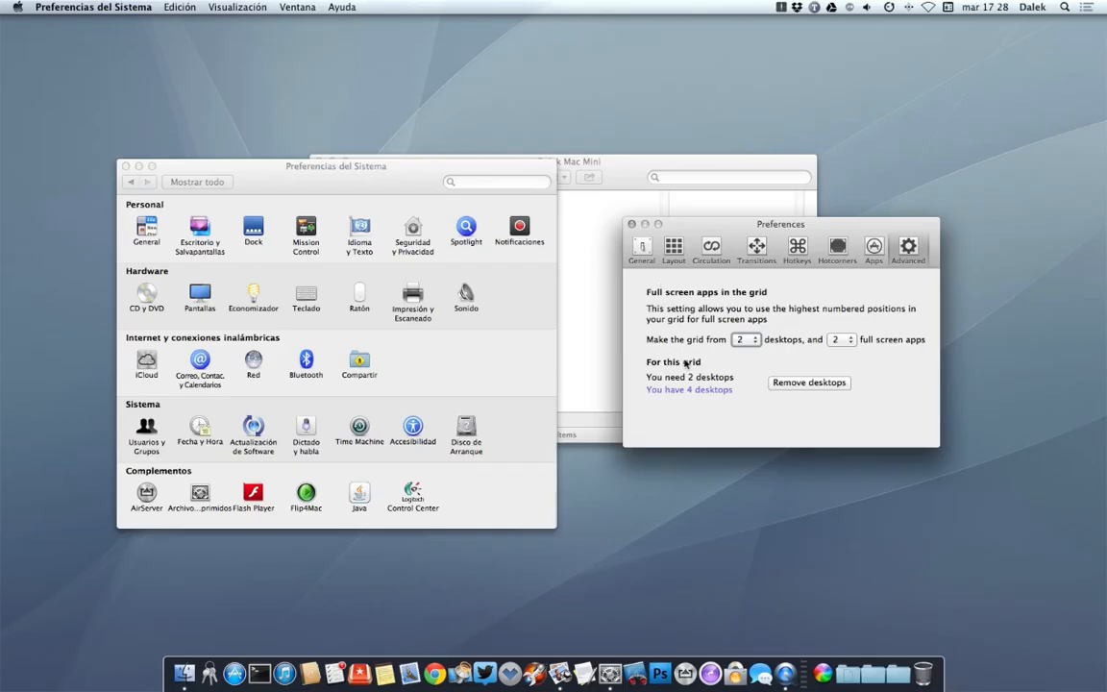
{"action": "left_click", "coordinate": [837, 339]}
{"action": "left_click", "coordinate": [837, 285]}
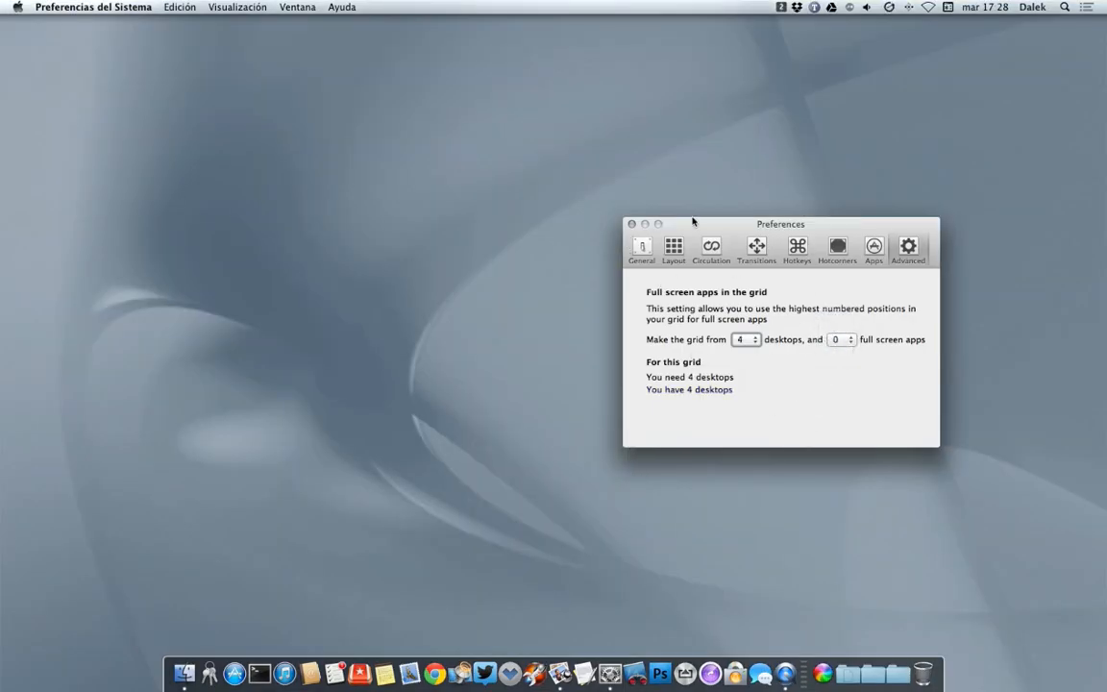
Close the TotalSpaces preferences window and use the overview grid to switch to desktop 4.
{"action": "left_click_drag", "start_coordinate": [684, 231], "coordinate": [540, 226]}
{"action": "left_click", "coordinate": [486, 219]}
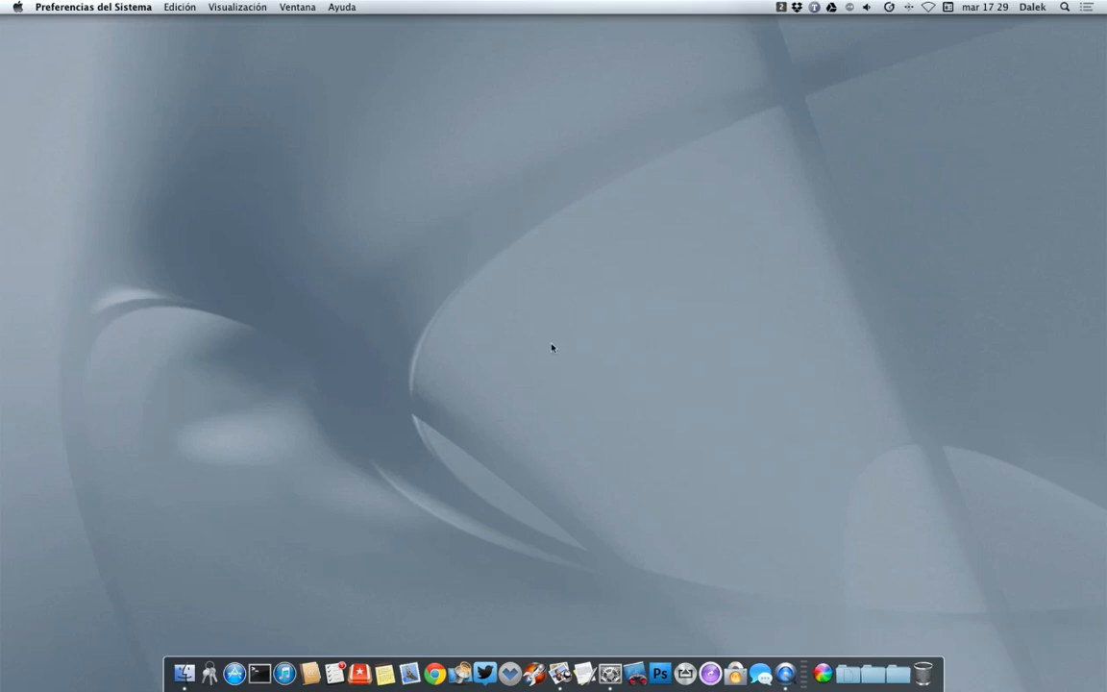
{"action": "key", "text": "F8"}
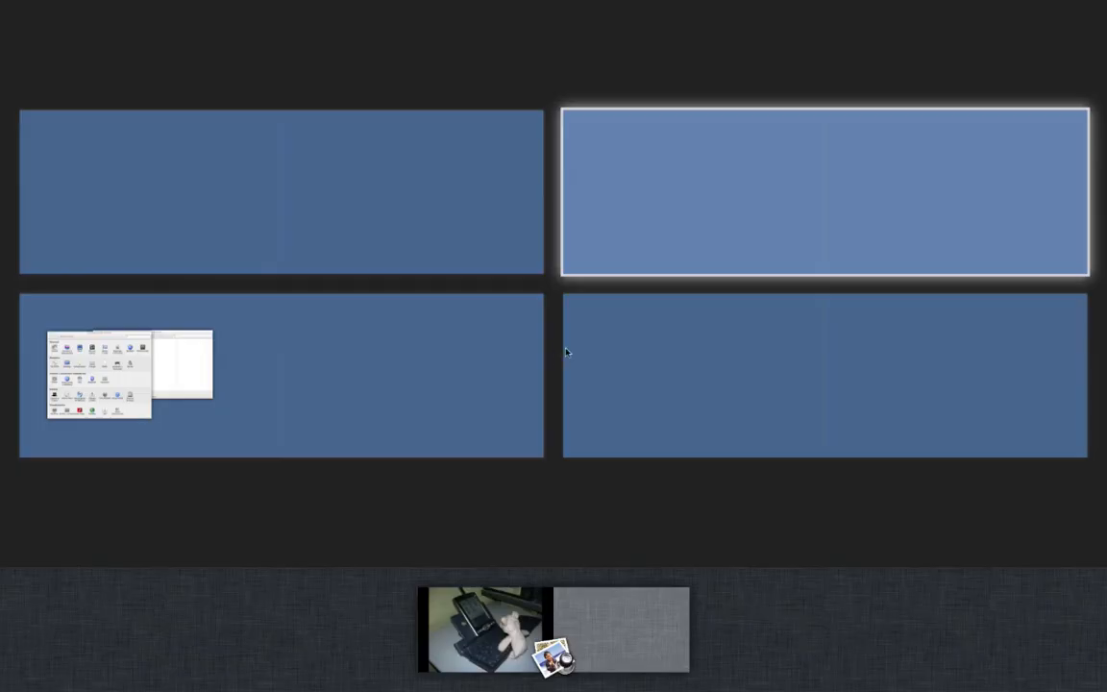
{"action": "left_click", "coordinate": [701, 371]}
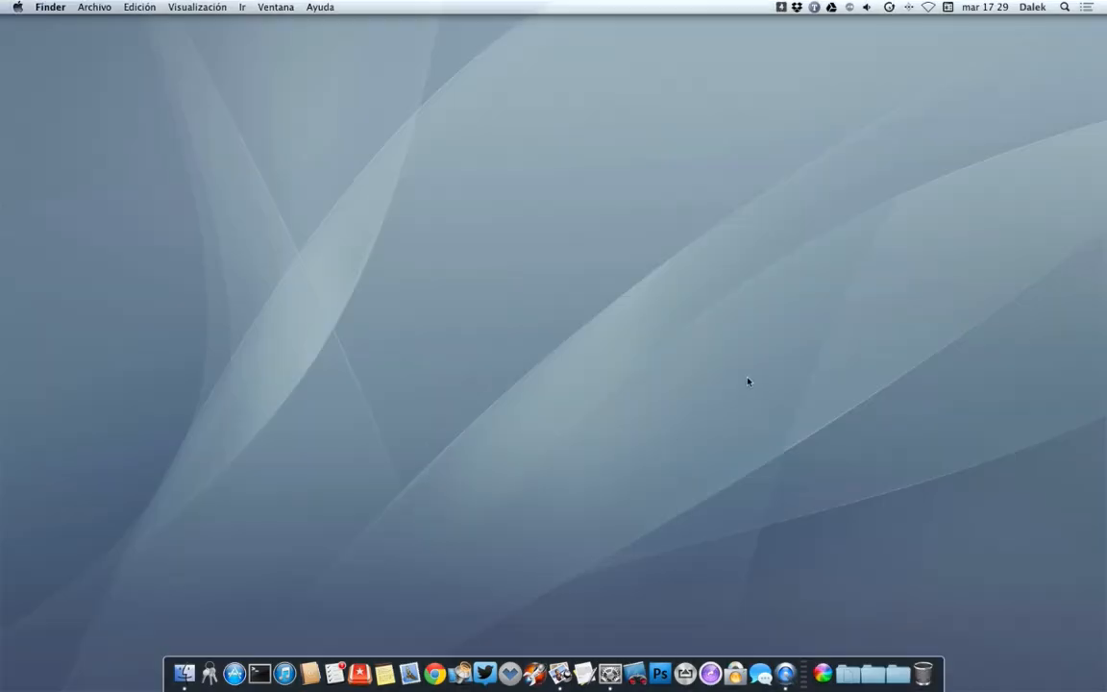
{"action": "key", "text": "F8"}
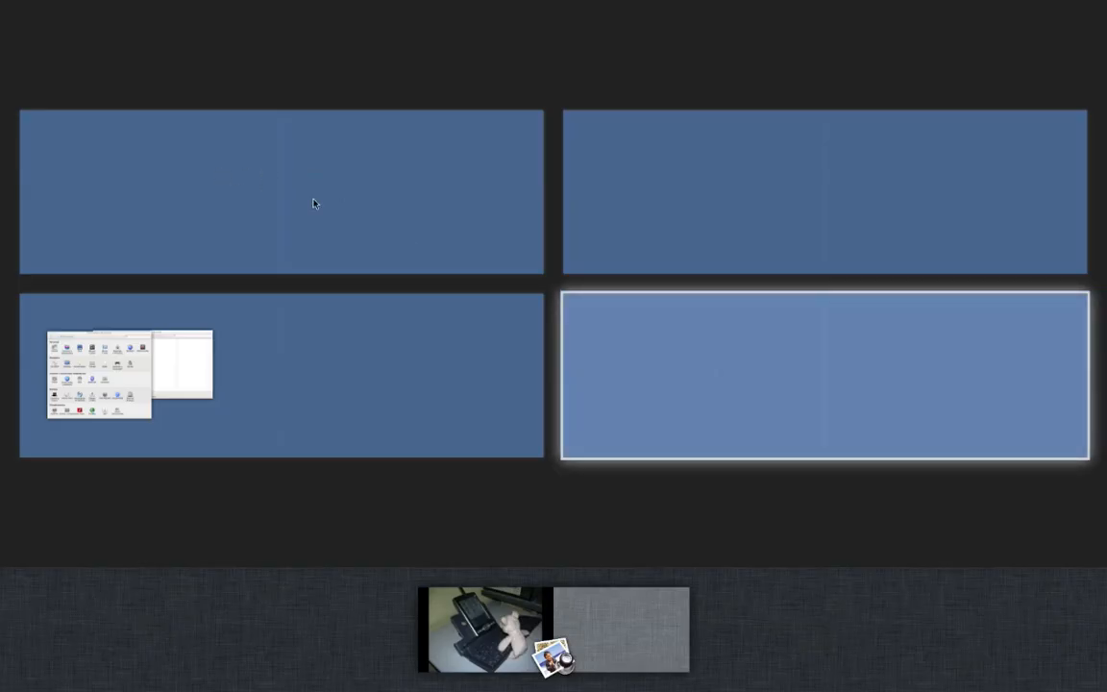
{"action": "left_click", "coordinate": [677, 372]}
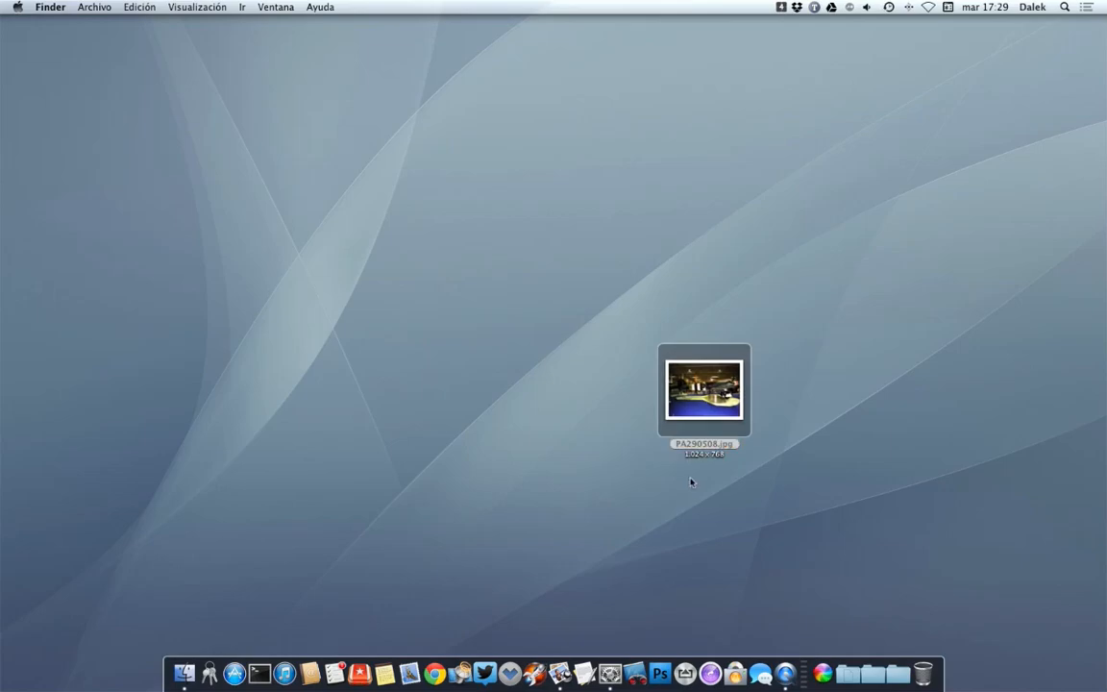
Carry PA290508.jpg through the overview grid, moving the selection between desktops, and drop it on the desktop 1 background above the FAQ-MAC logo.
{"action": "left_click_drag", "start_coordinate": [692, 393], "coordinate": [129, 187]}
{"action": "key", "text": "ctrl+Up"}
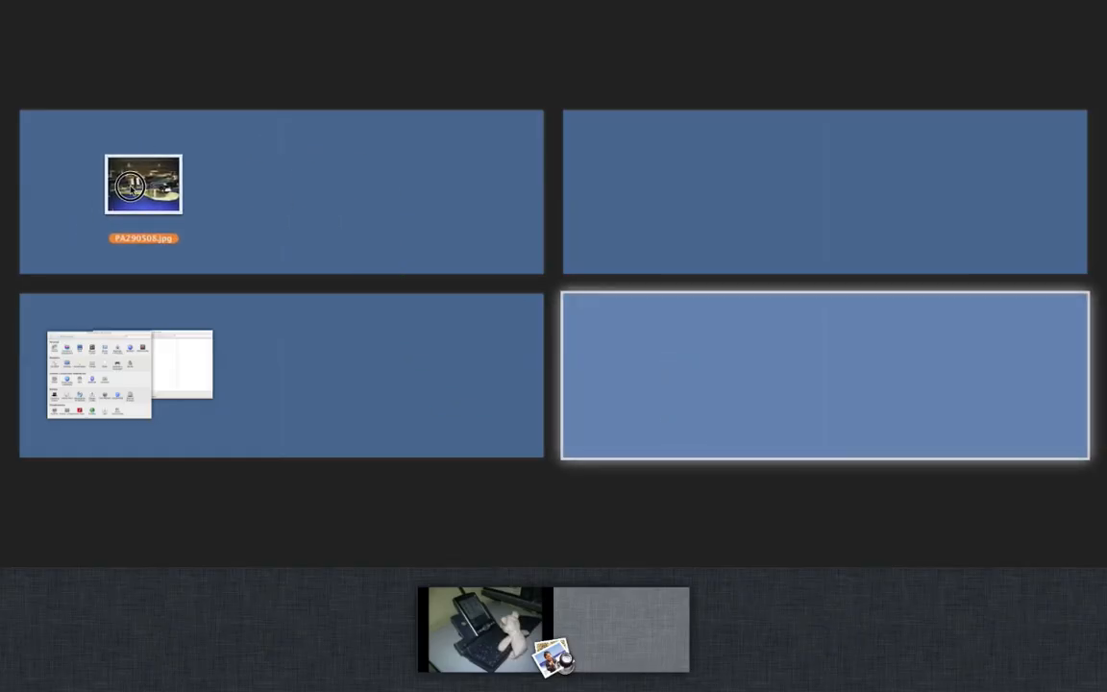
{"action": "key", "text": "Left"}
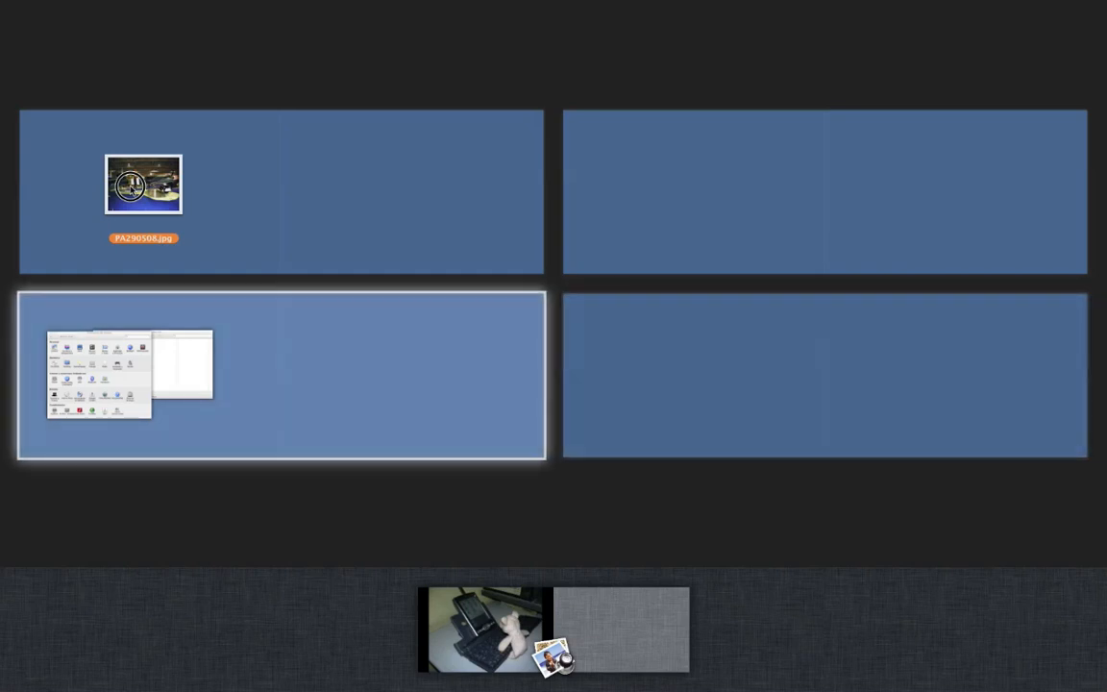
{"action": "key", "text": "Up"}
{"action": "key", "text": "Right"}
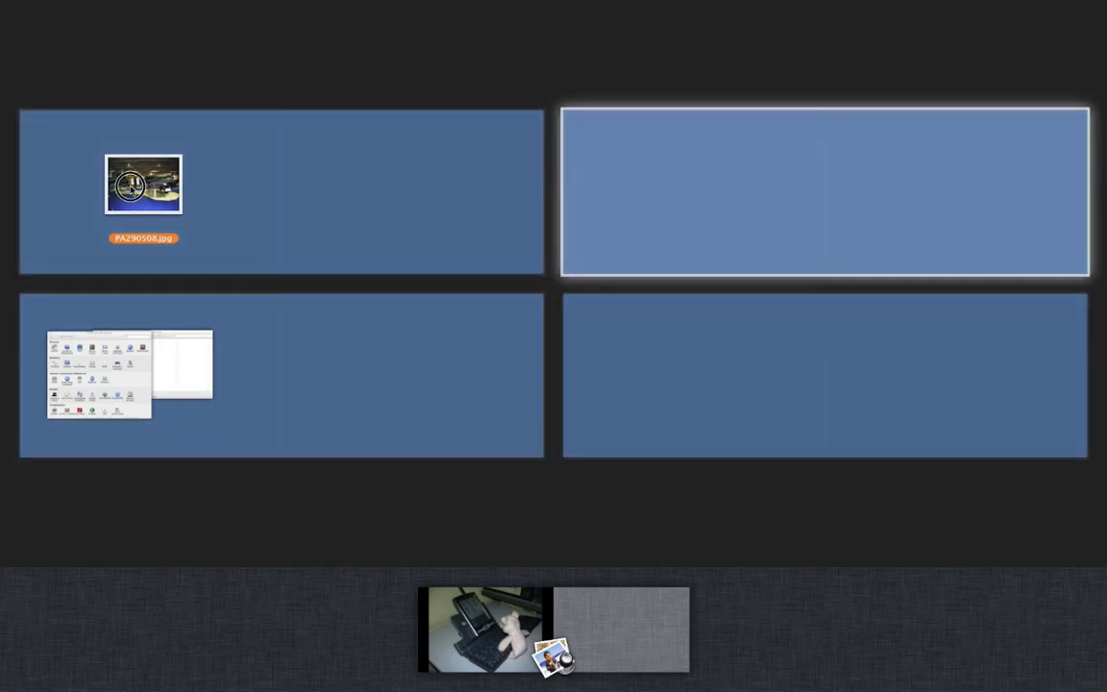
{"action": "key", "text": "Left"}
{"action": "key", "text": "Down"}
{"action": "left_click_drag", "start_coordinate": [130, 187], "coordinate": [686, 188]}
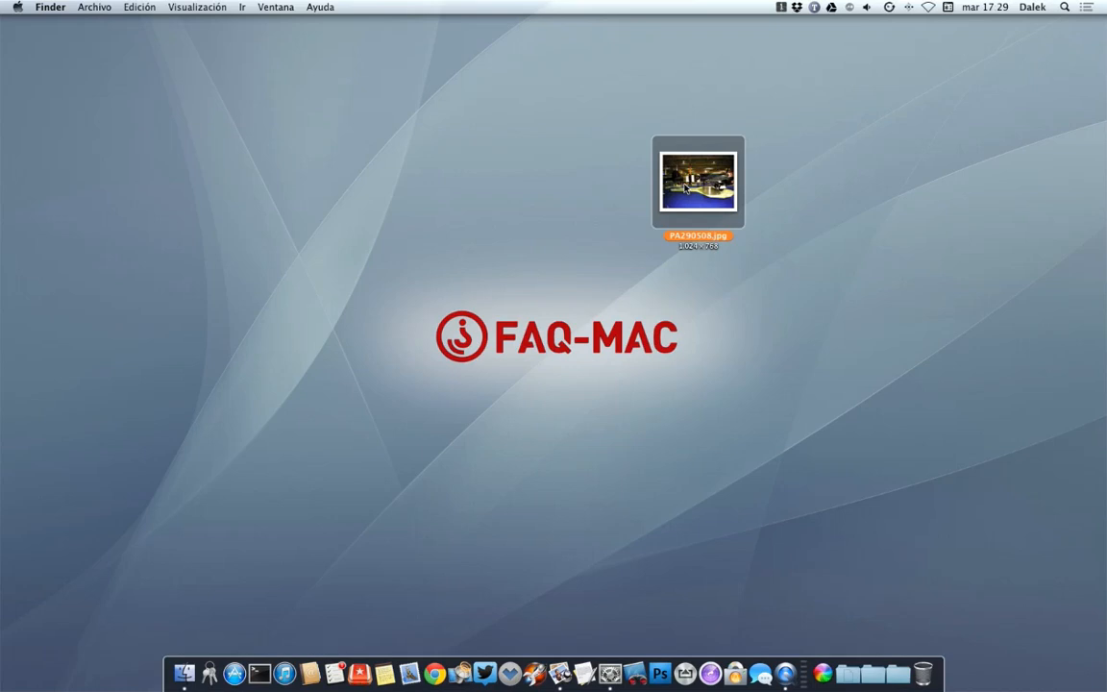
View Mission Control for Escritorio 1 and Escritorio 3, return to Escritorio 3, and try switching desktops from the overview grid.
{"action": "key", "text": "ctrl+Up"}
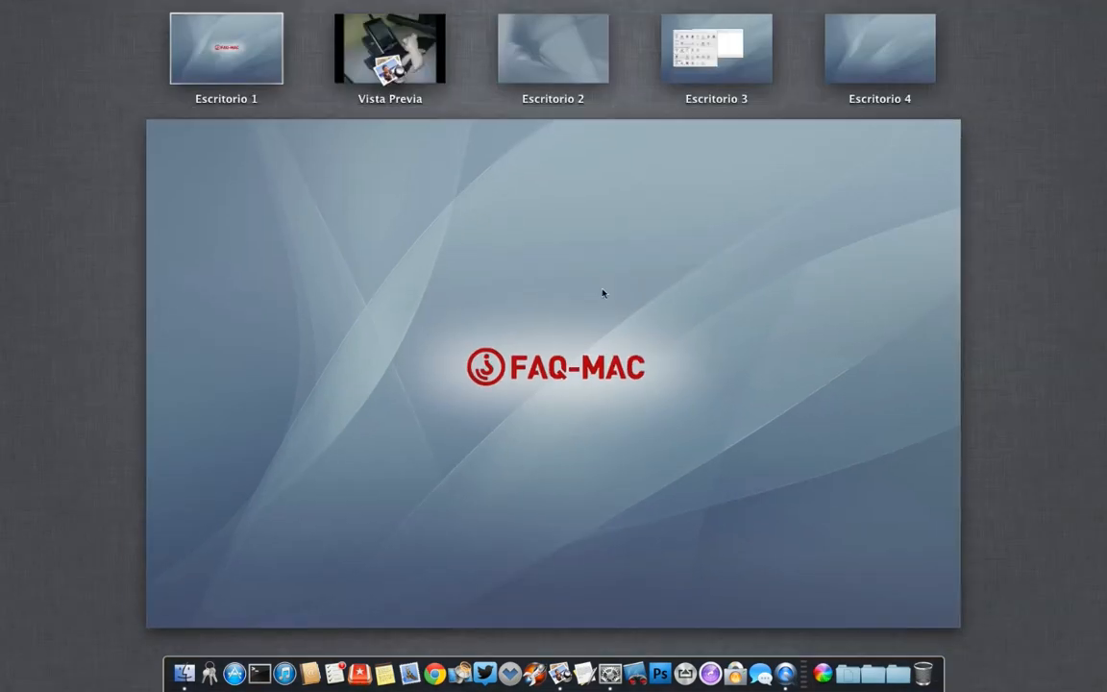
{"action": "key", "text": "ctrl+Up"}
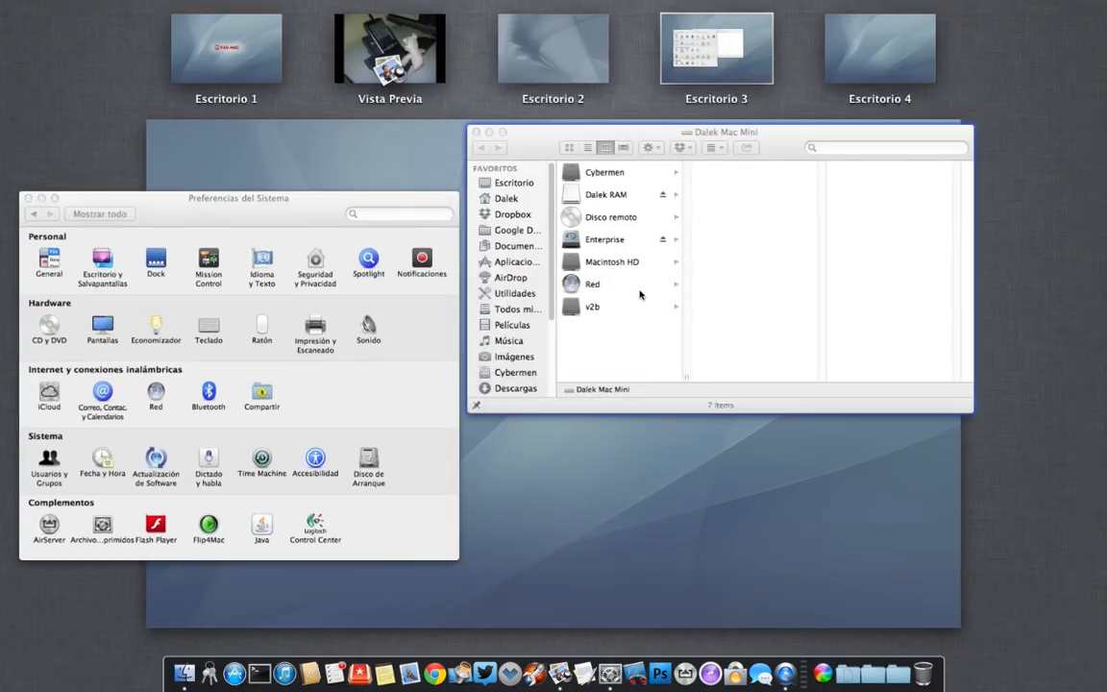
{"action": "left_click", "coordinate": [748, 275]}
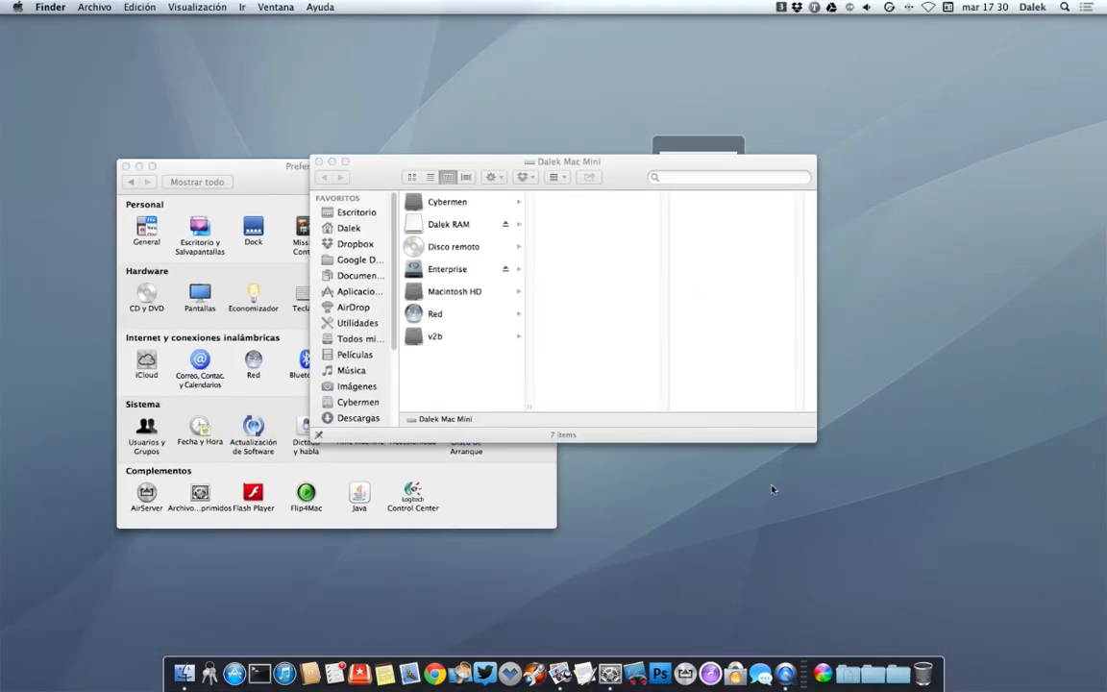
{"action": "key", "text": "F8"}
{"action": "left_click", "coordinate": [638, 217]}
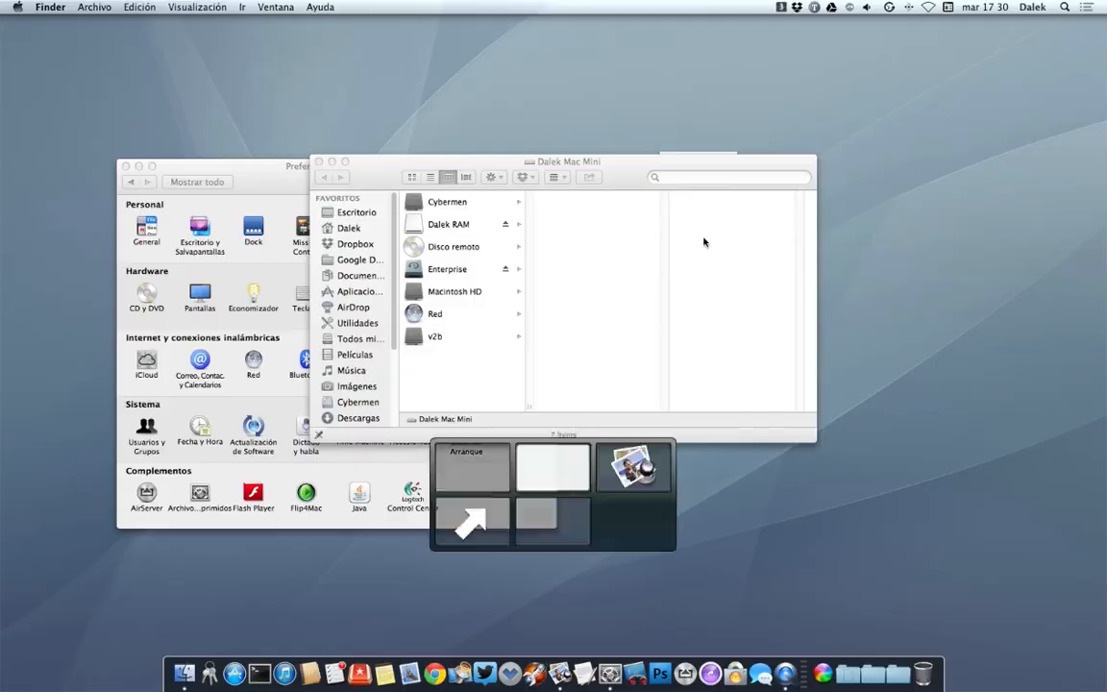
Move PA290508.jpg clear of the Finder window on desktop 3, and check Mission Control and the overview grid.
{"action": "left_click_drag", "start_coordinate": [710, 179], "coordinate": [937, 374]}
{"action": "key", "text": "ctrl+Up"}
{"action": "key", "text": "ctrl+Up"}
{"action": "key", "text": "F8"}
{"action": "key", "text": "ctrl+Up"}
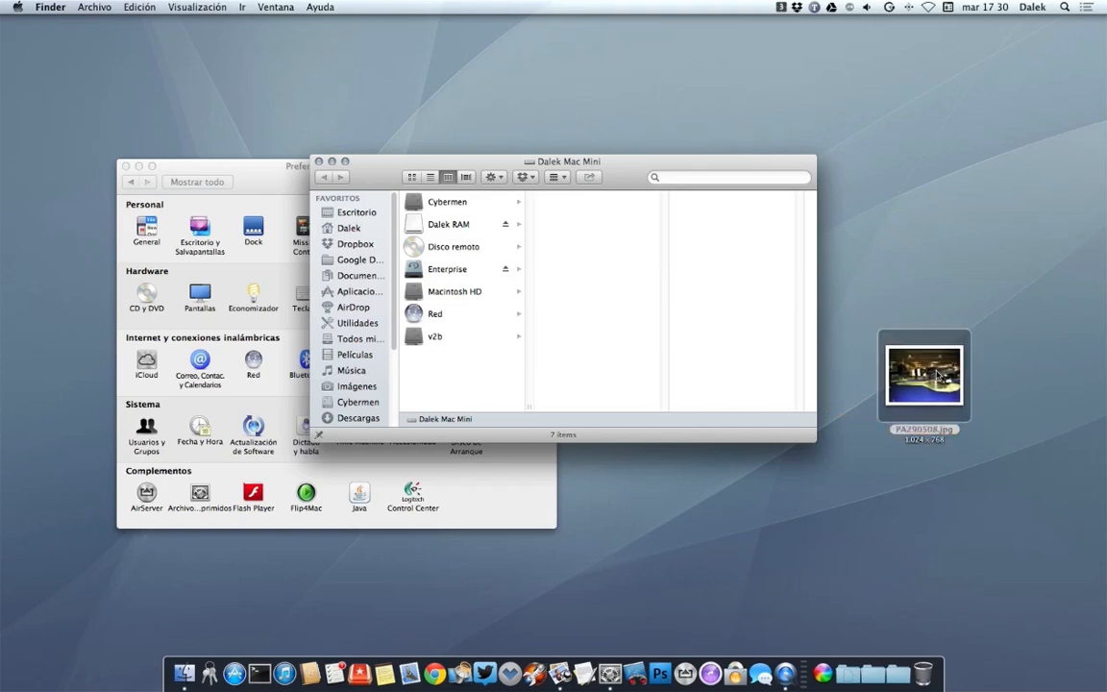